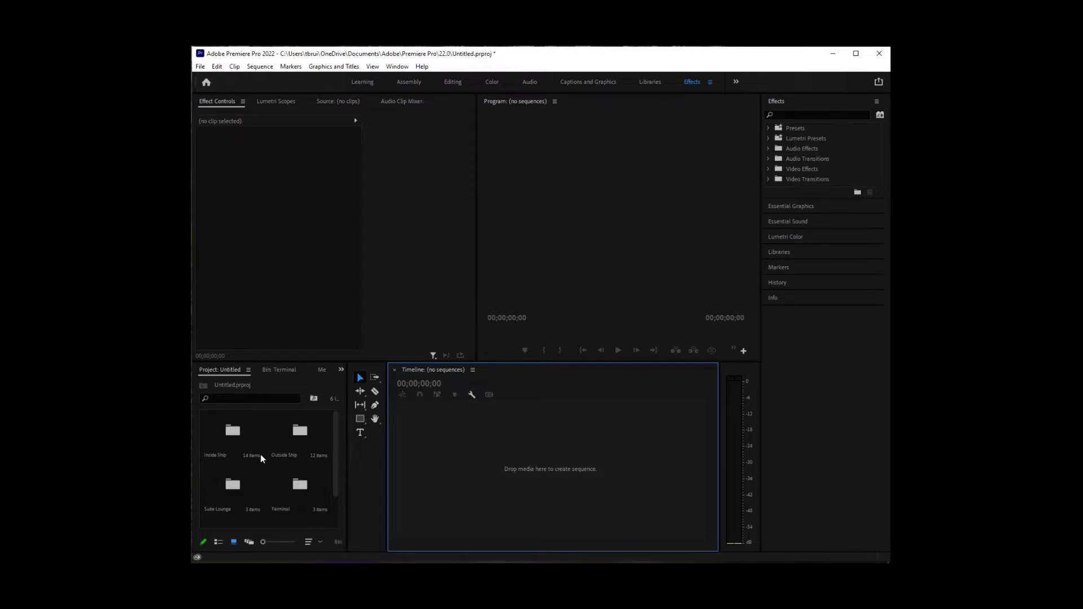
Open the Terminal bin and select its three 360 photos
click(229, 437)
scroll(304, 462, down, 1)
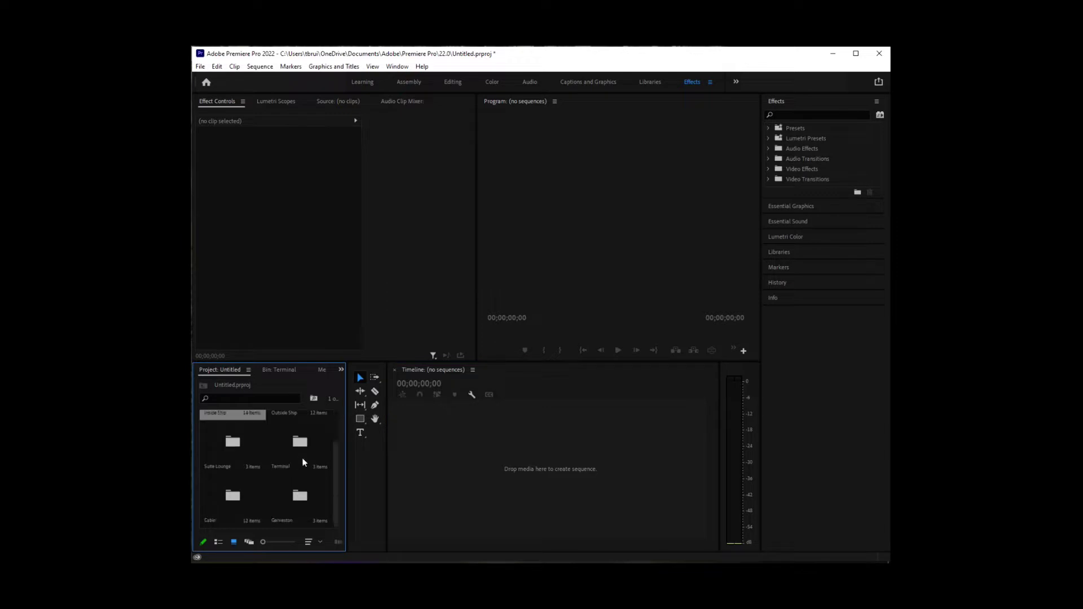
double_click(289, 446)
click(244, 439)
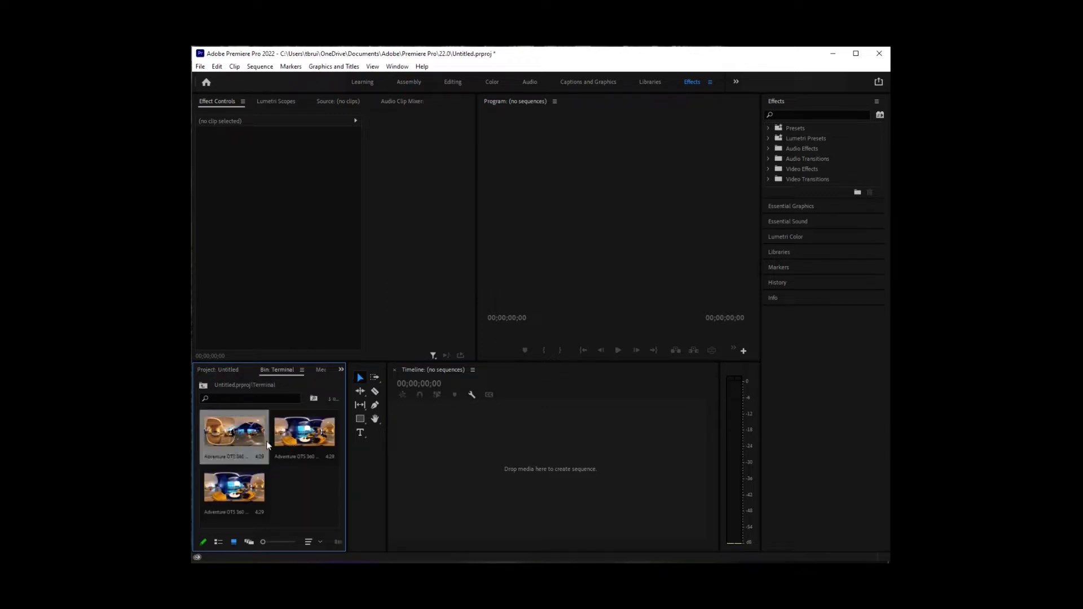
click(308, 446)
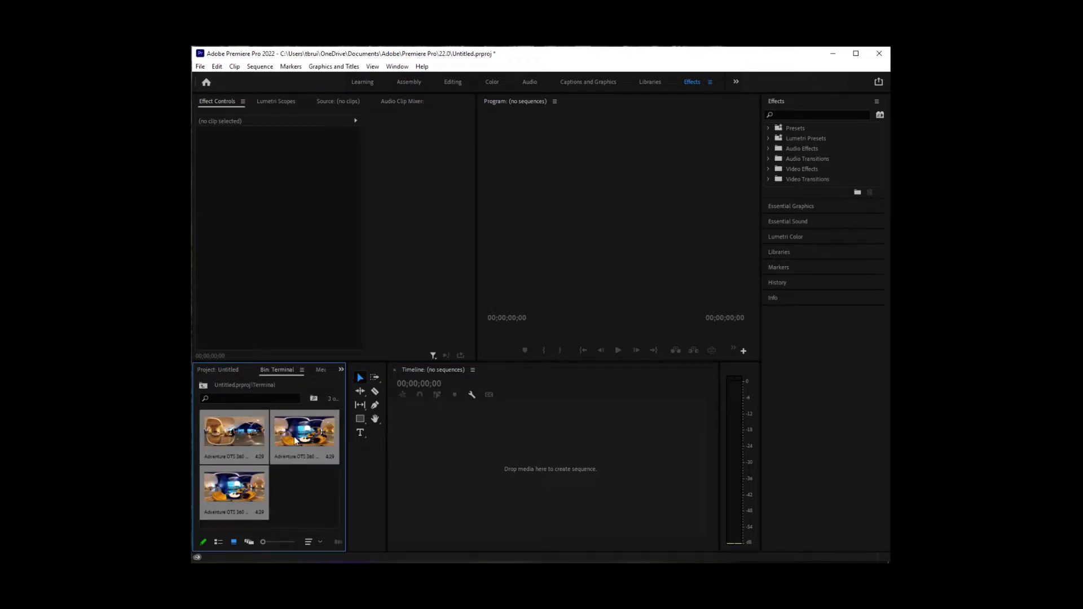
Set the three photos' duration to 00;00;15;00 with Speed/Duration
right_click(295, 440)
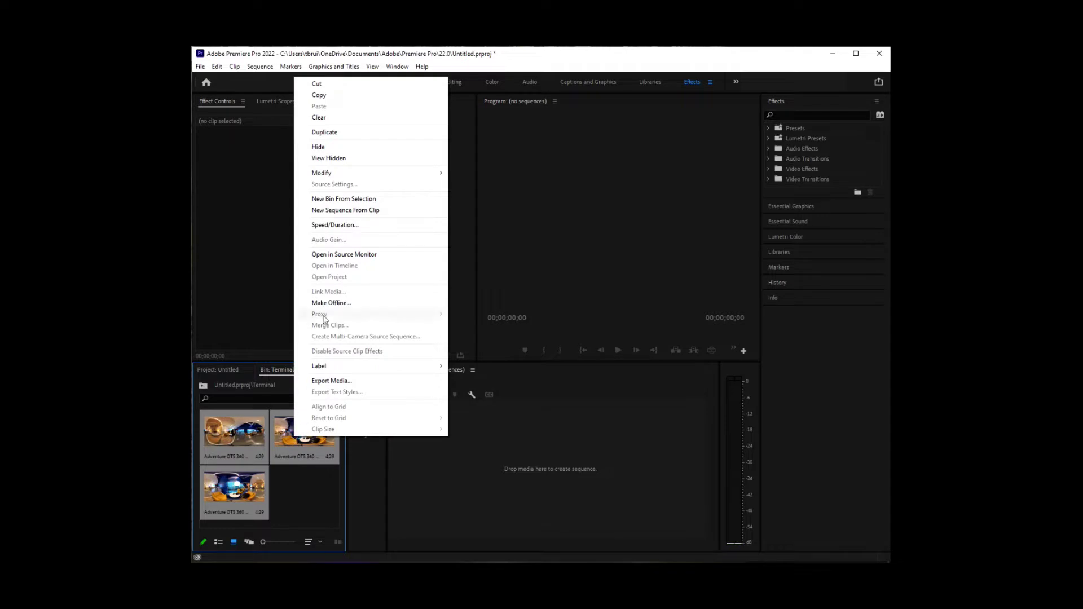
click(345, 225)
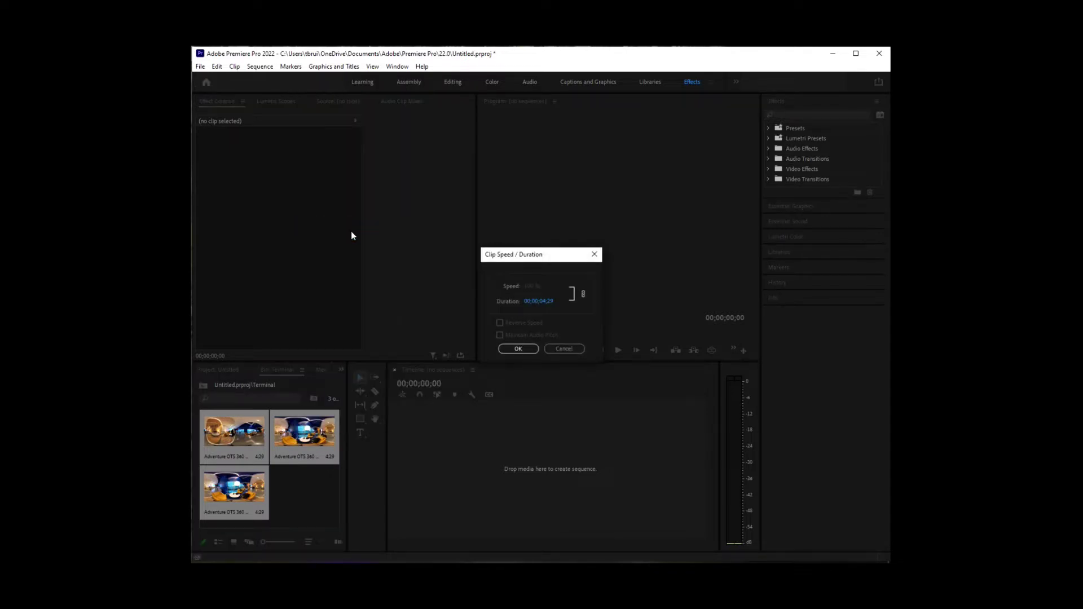
click(541, 302)
click(542, 302)
double_click(543, 302)
double_click(549, 303)
text(00)
click(519, 349)
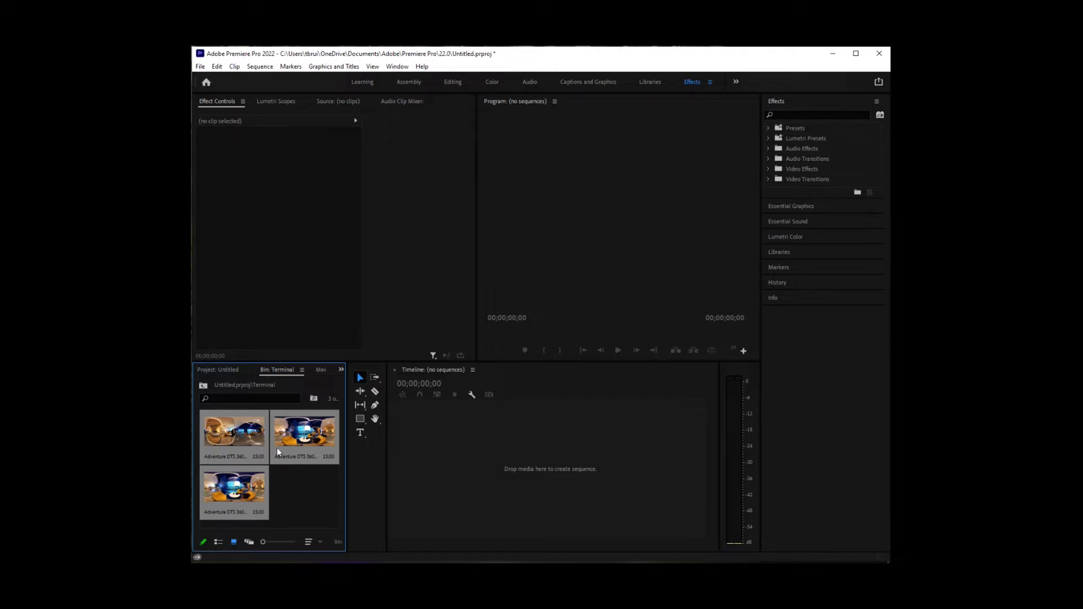
Drag the three terminal photos onto the Timeline to build a 45-second sequence, then select the first clip
drag(222, 433, 459, 455)
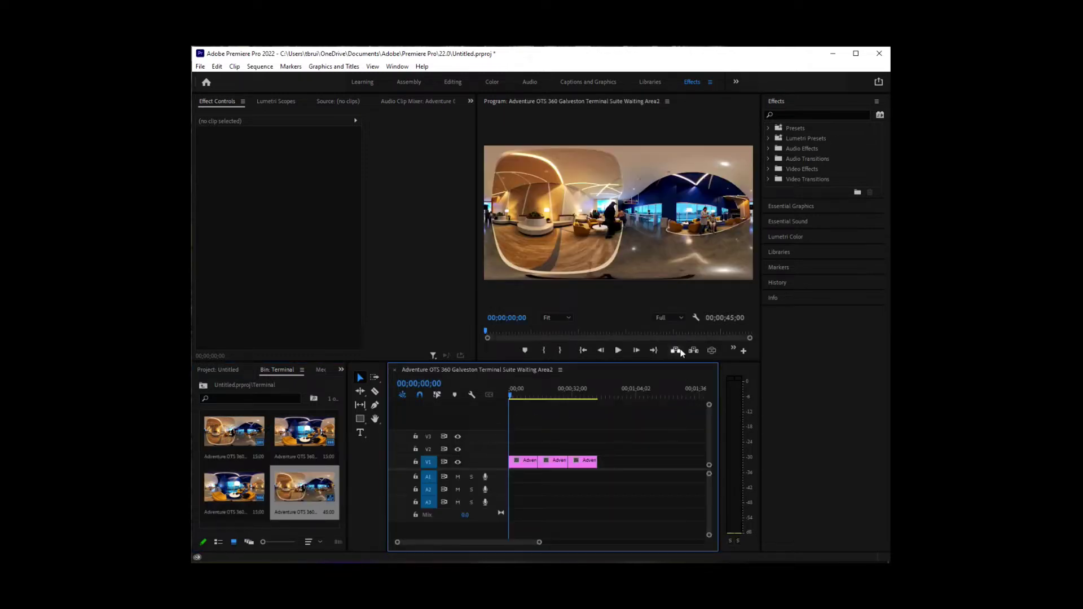
click(711, 350)
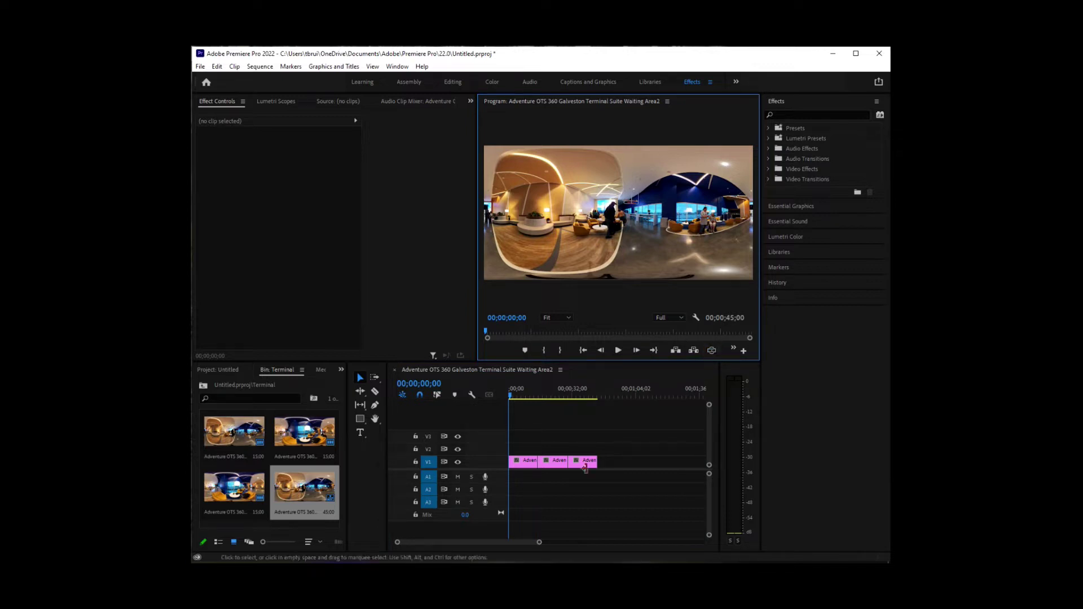
click(525, 461)
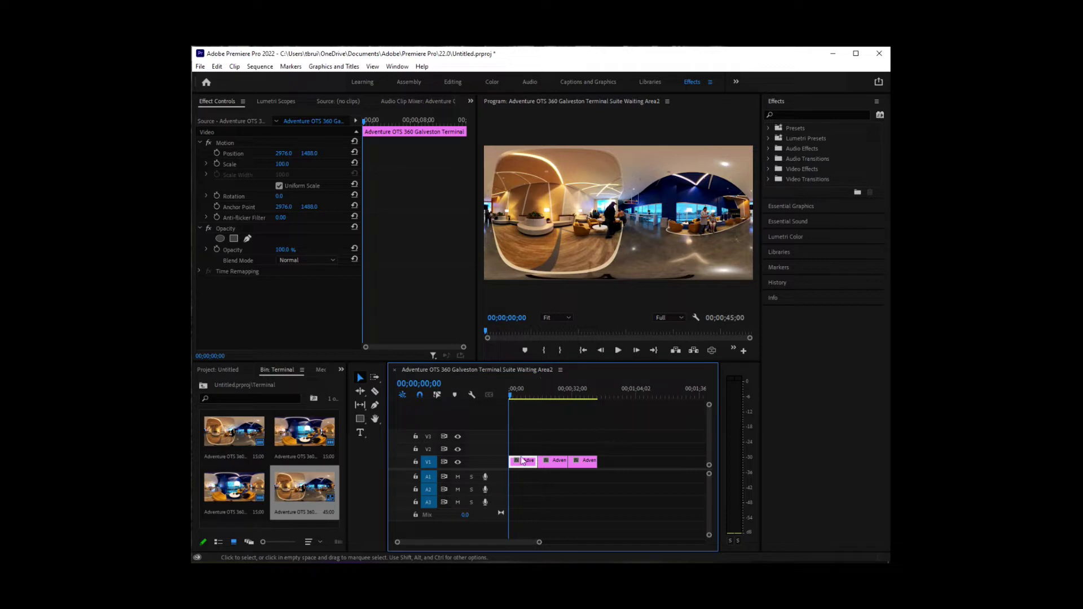
click(713, 351)
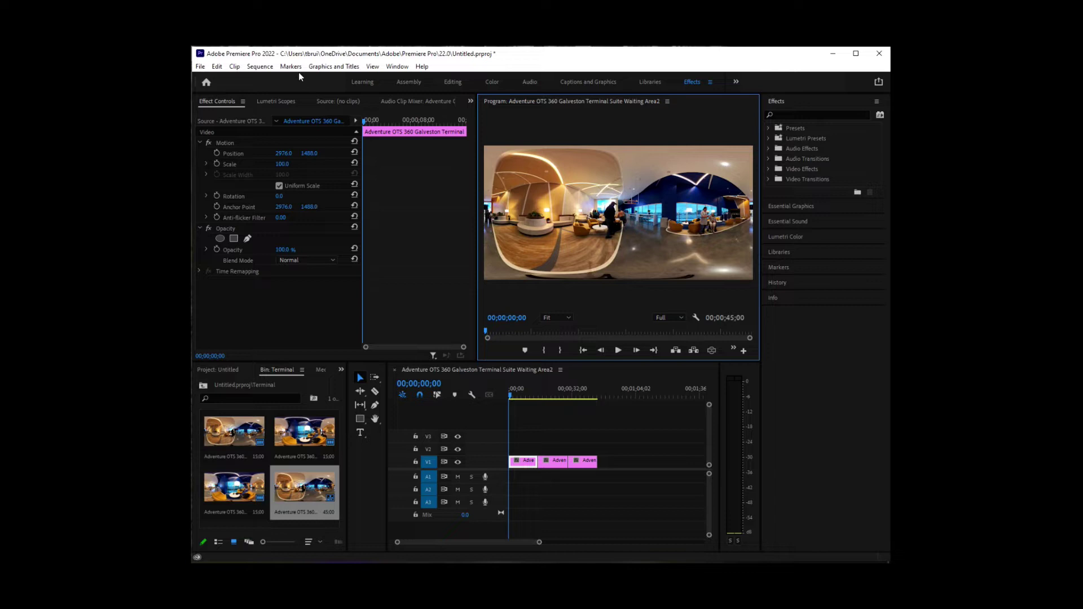
Set the sequence's VR projection to Equirectangular, monoscopic, 360° by 180°
click(259, 68)
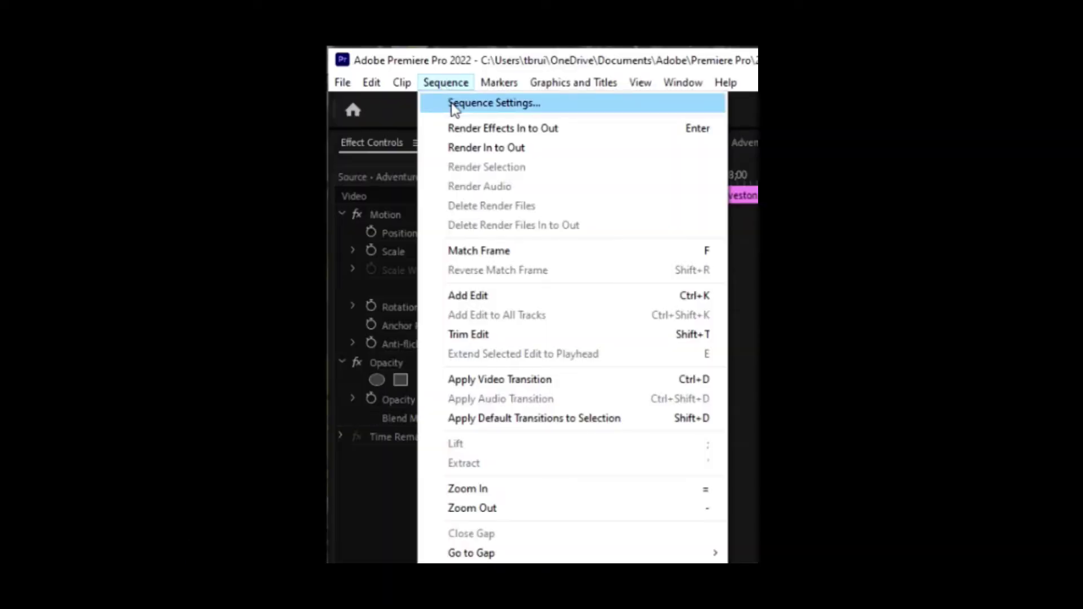
click(455, 104)
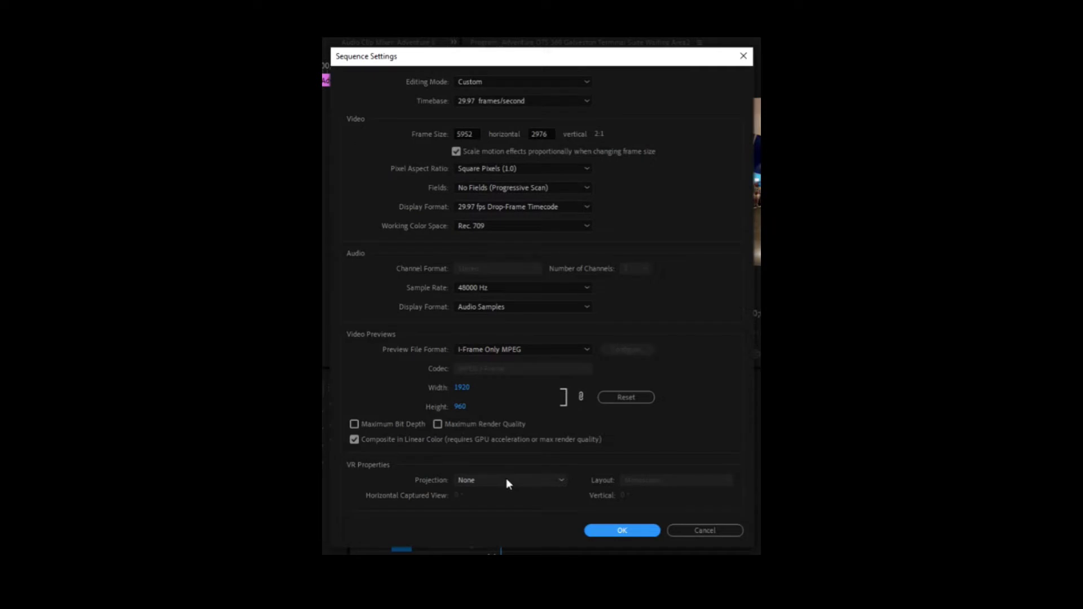
click(508, 480)
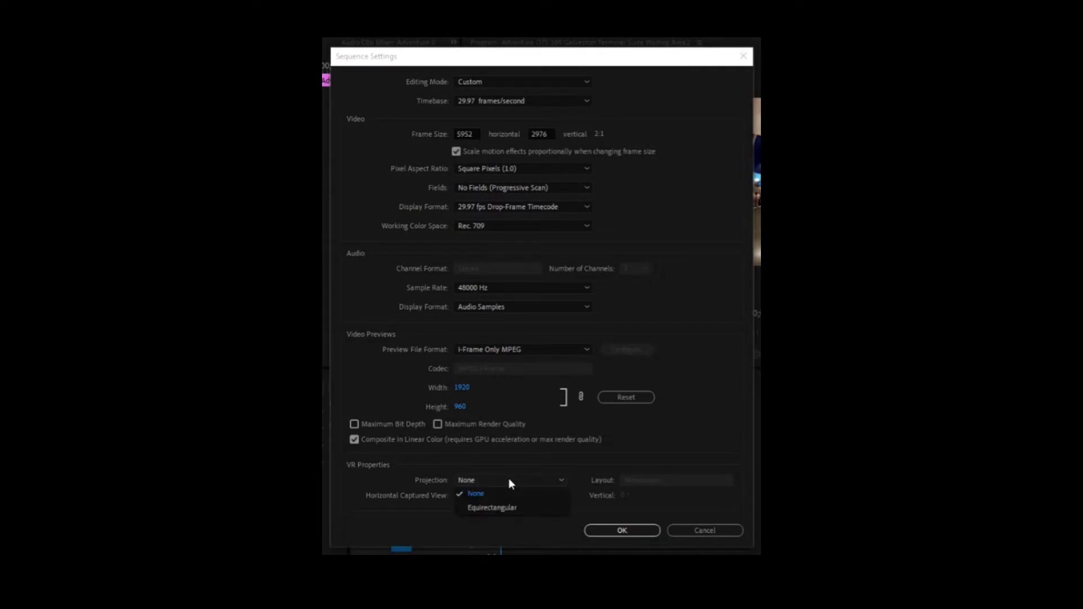
click(507, 511)
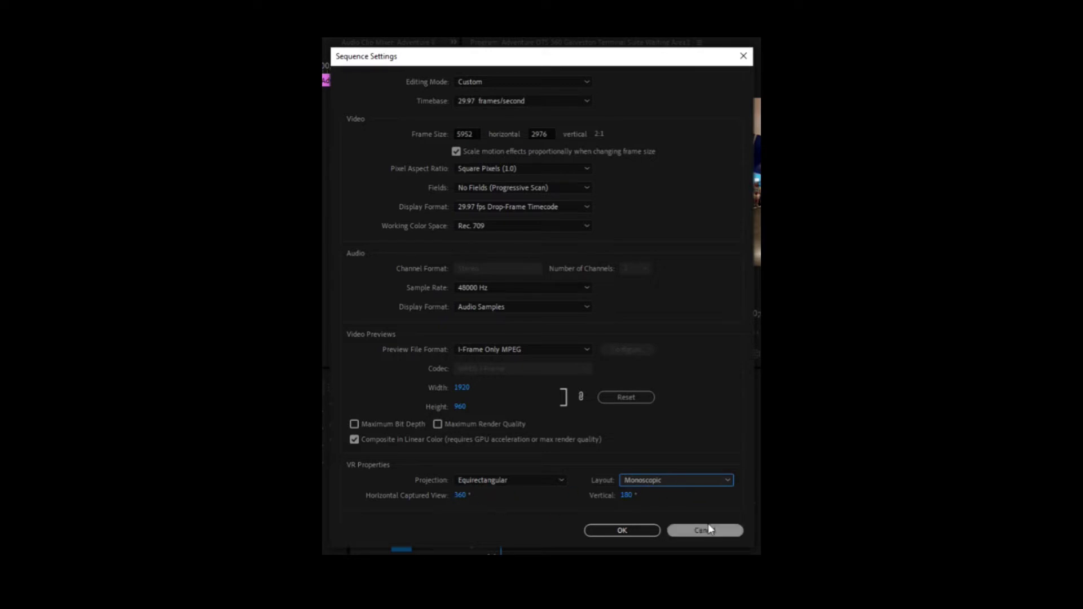
Confirm the VR sequence settings and turn on VR Video Display in the Program Monitor
click(621, 531)
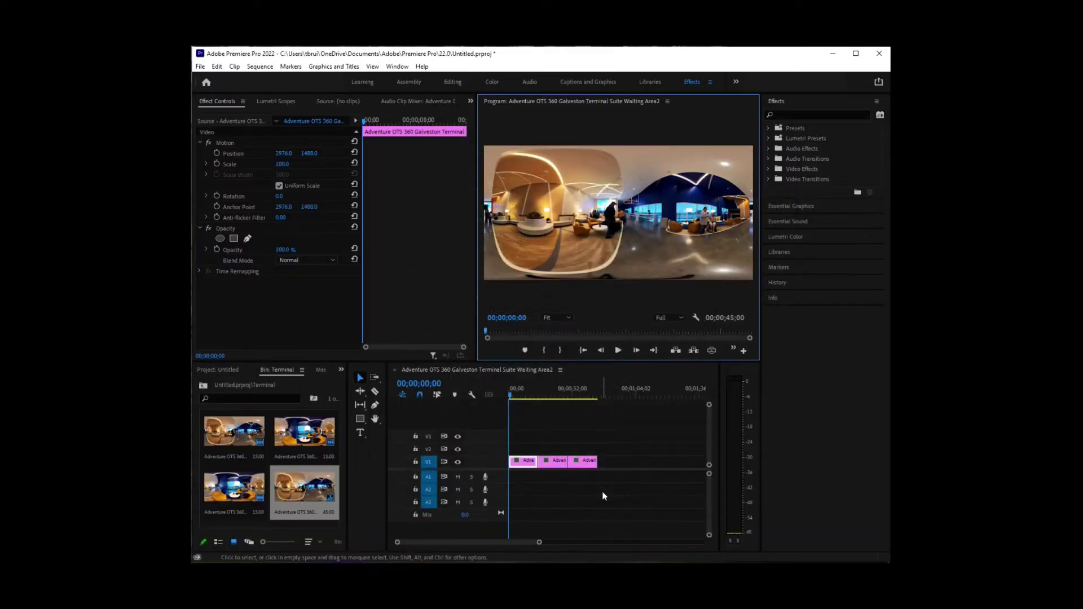
click(712, 351)
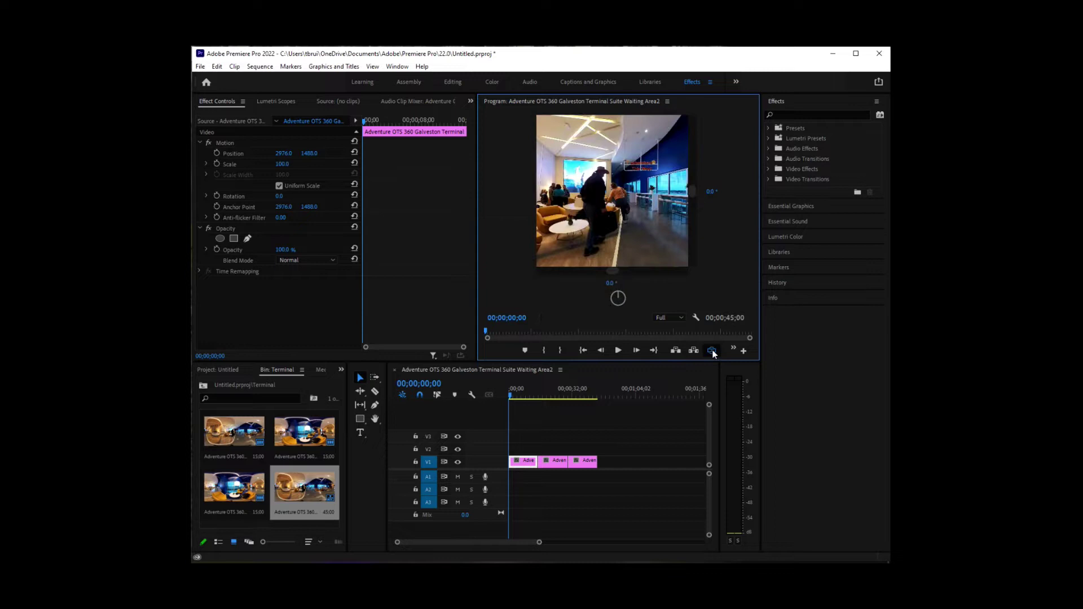
click(712, 350)
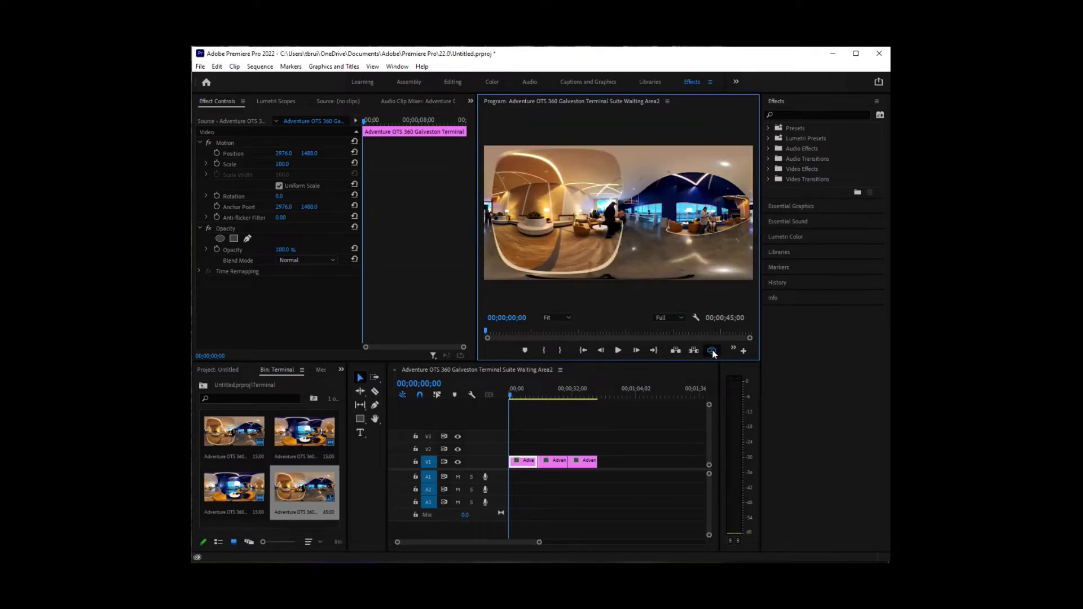
click(712, 350)
click(712, 351)
click(744, 351)
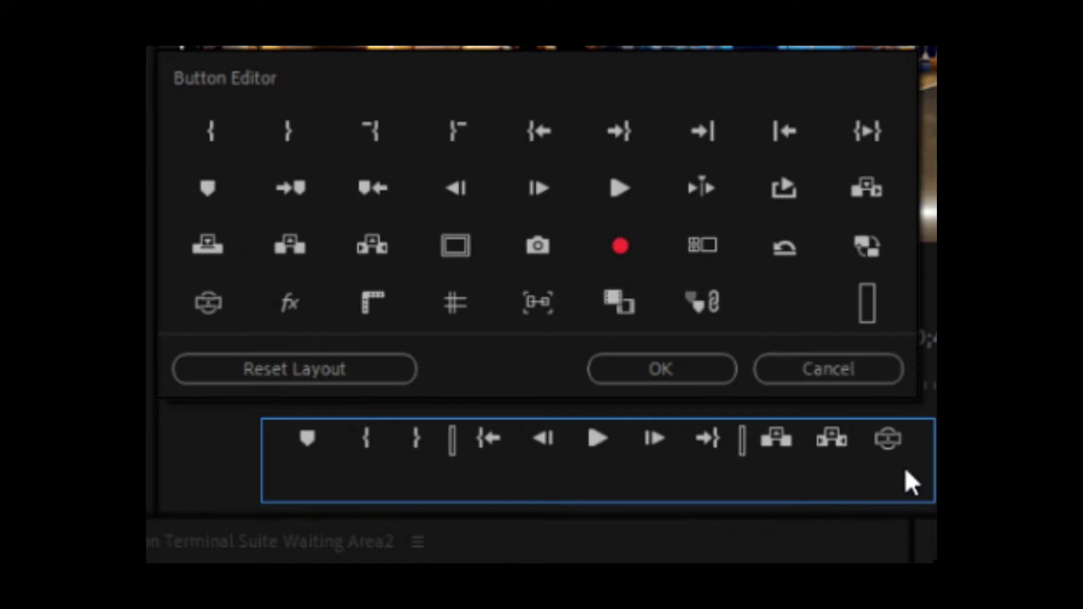
click(850, 369)
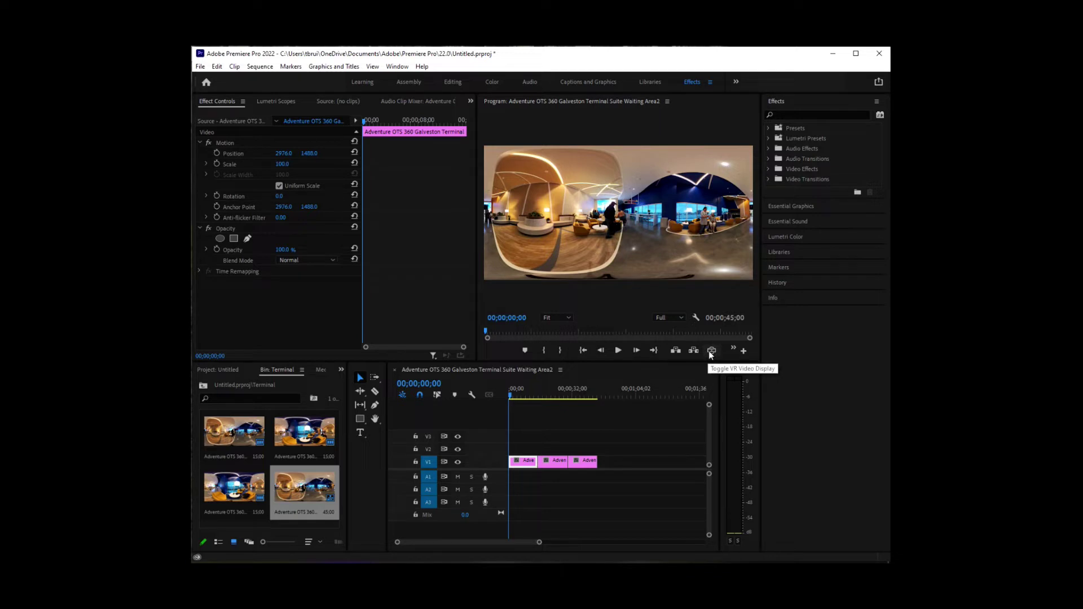
click(710, 351)
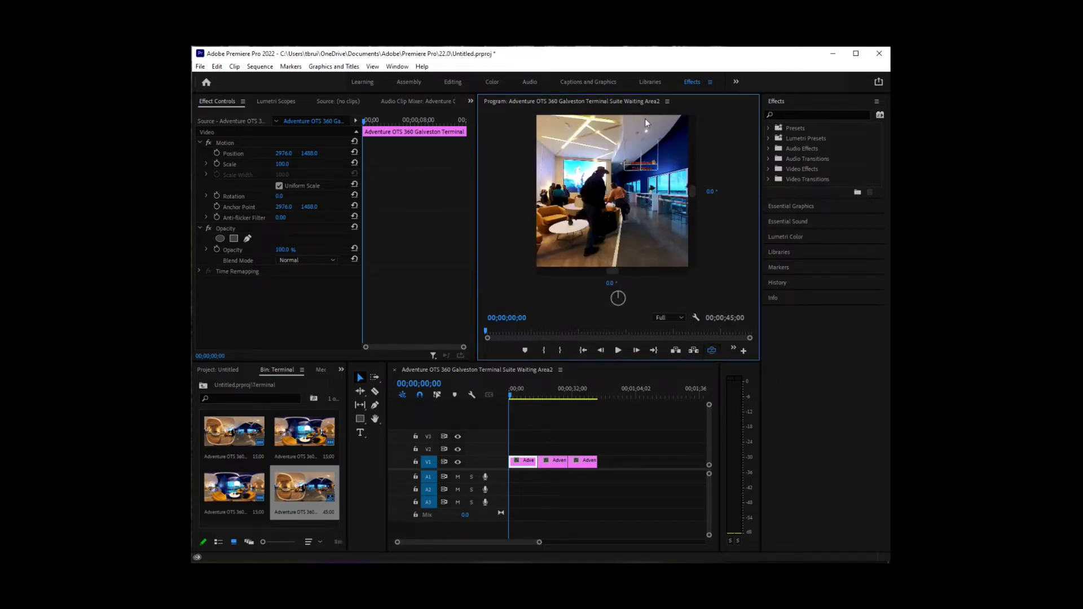
Set the VR monitor view to 160° horizontal and 90° vertical
click(695, 318)
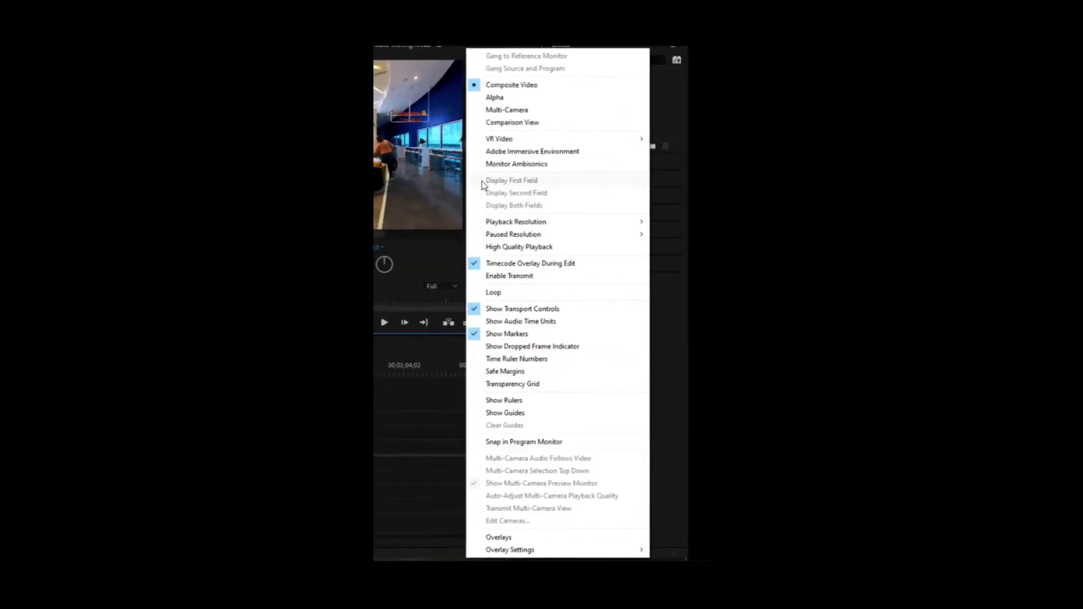
mouse_move(502, 139)
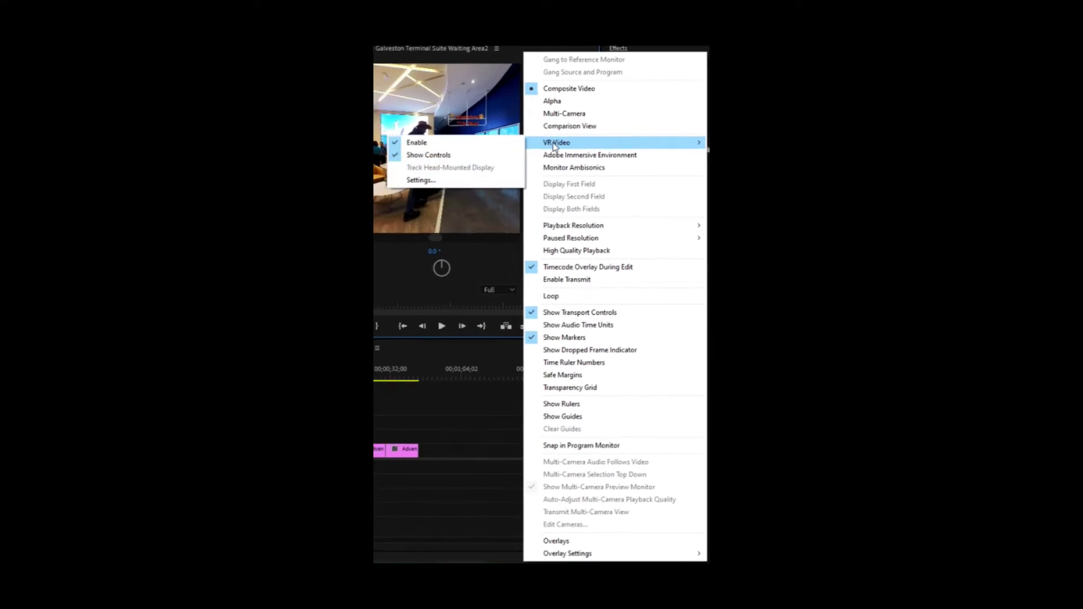
click(452, 181)
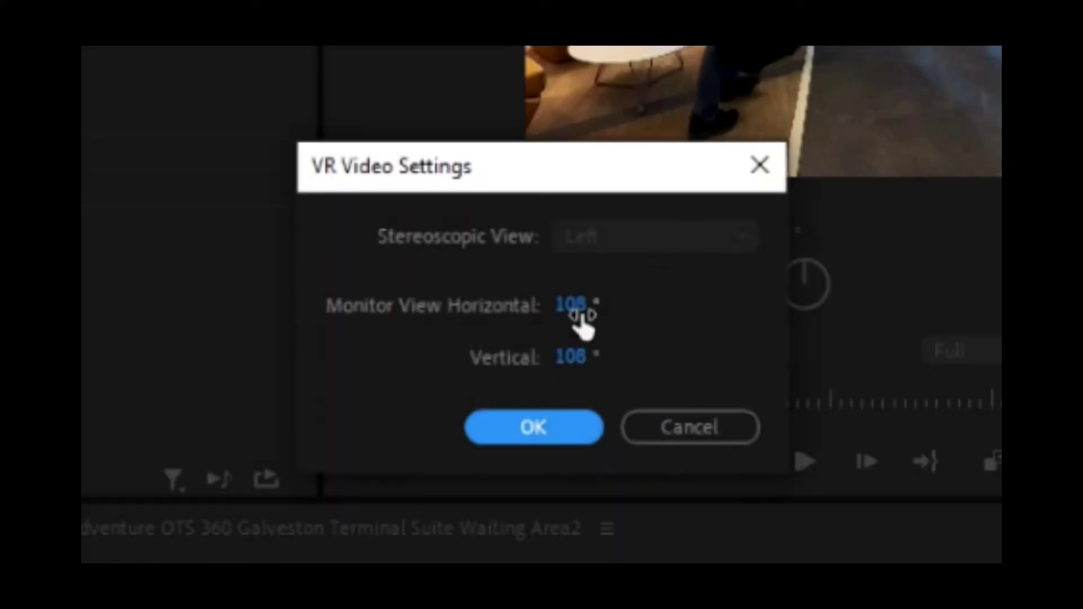
click(574, 305)
text(160)
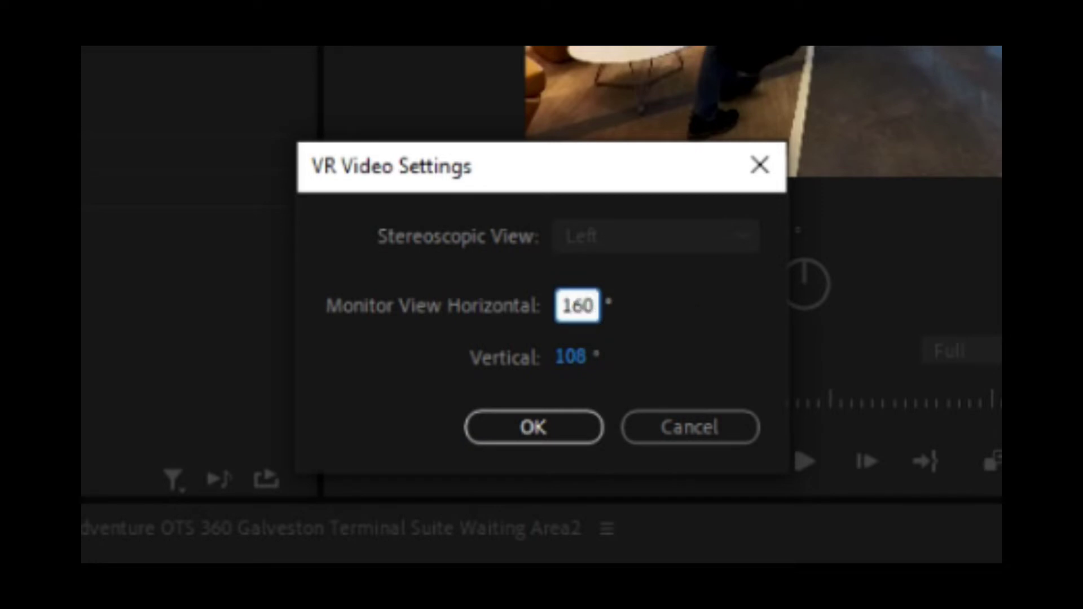
key(Tab)
text(90)
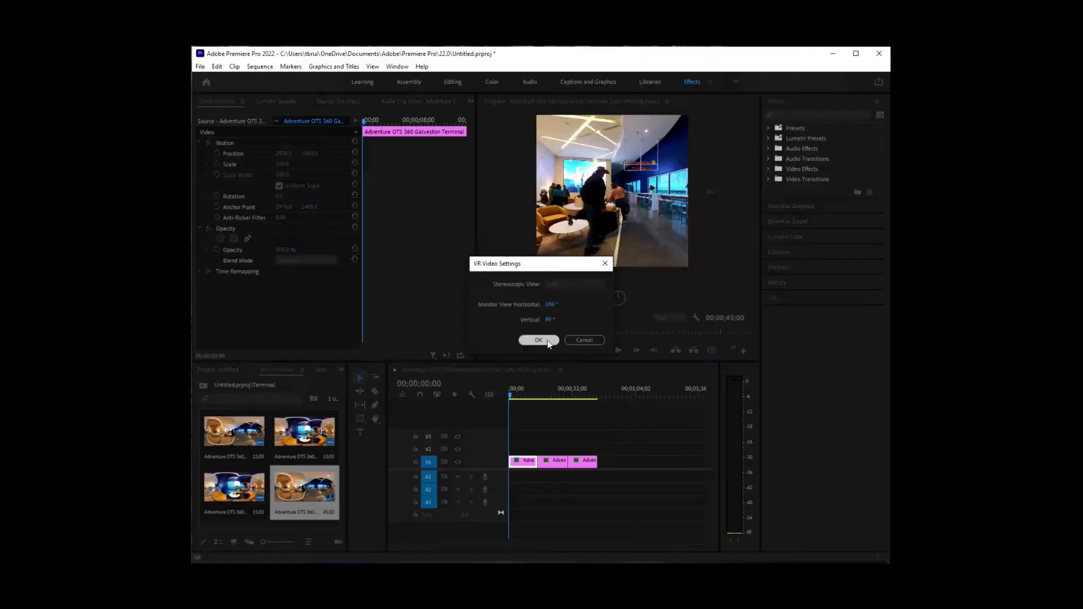
click(562, 430)
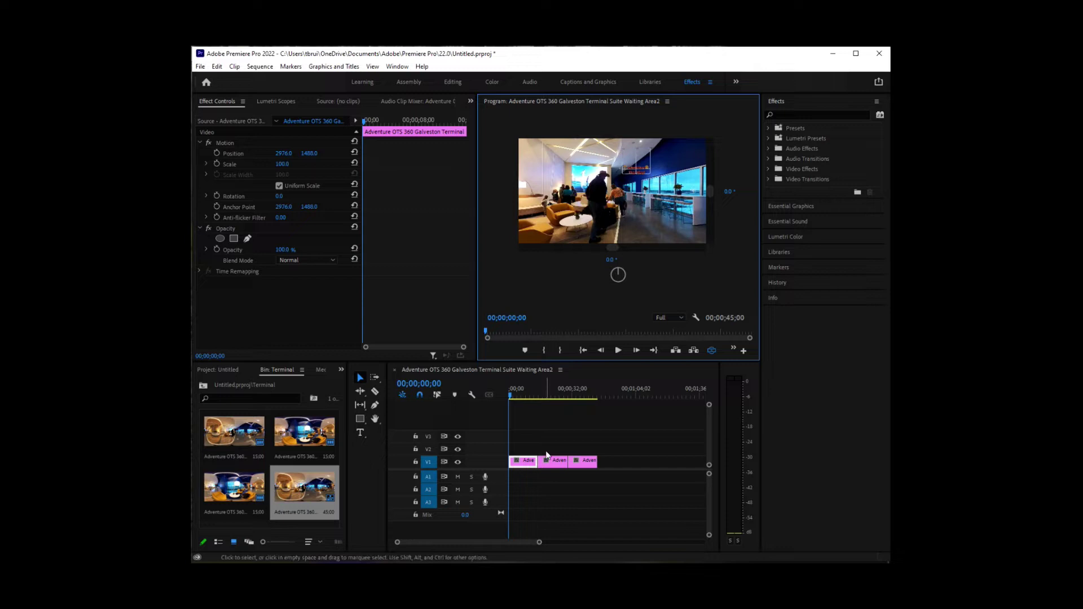
Select the middle terminal photo and move the playhead to 00;00;15;00
click(548, 468)
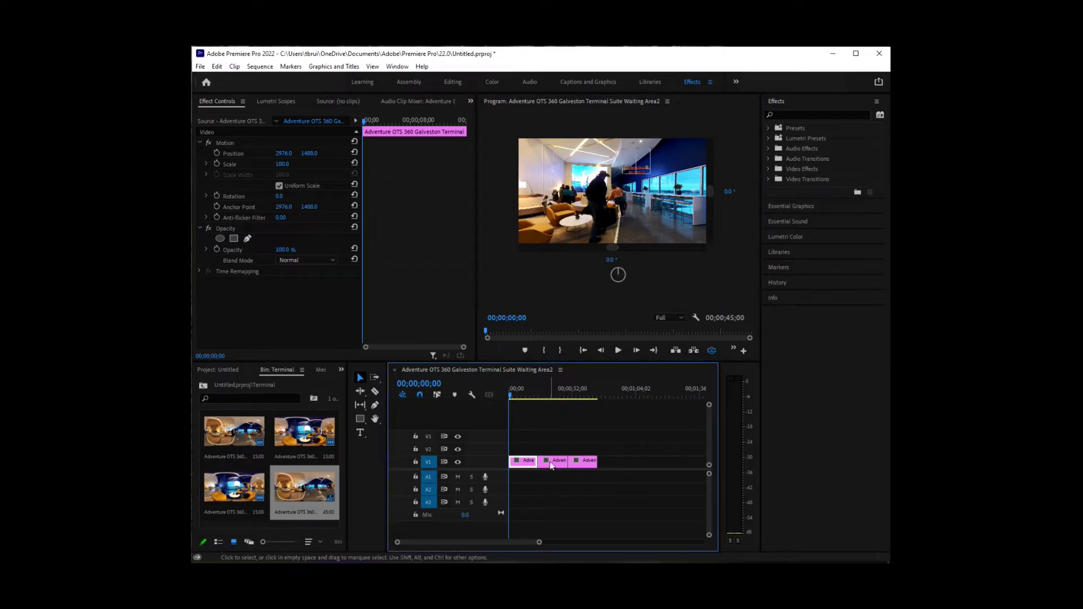
click(552, 461)
click(586, 463)
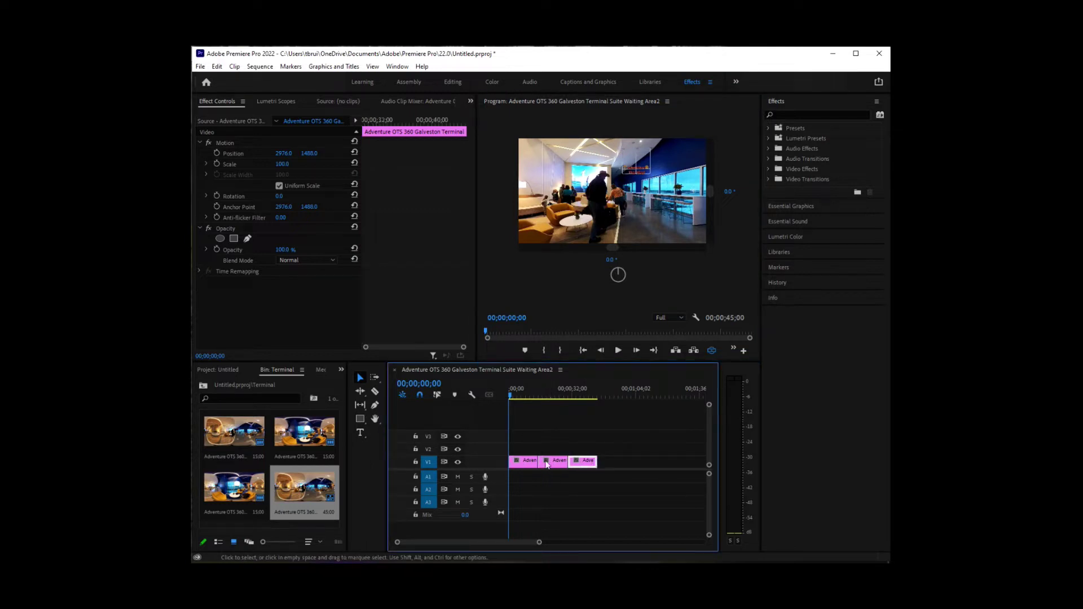
click(538, 395)
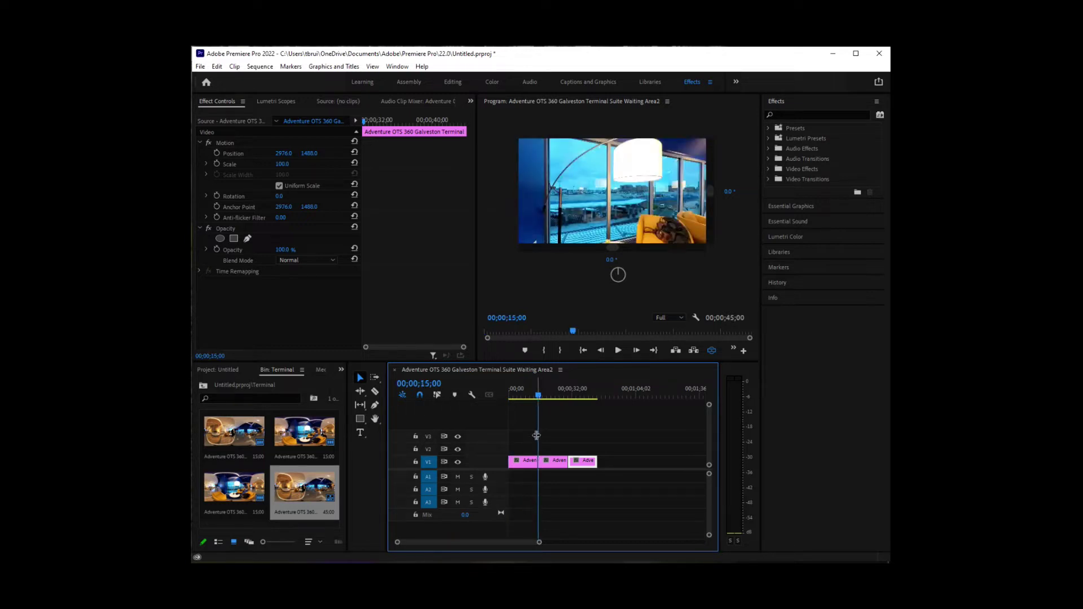
click(520, 465)
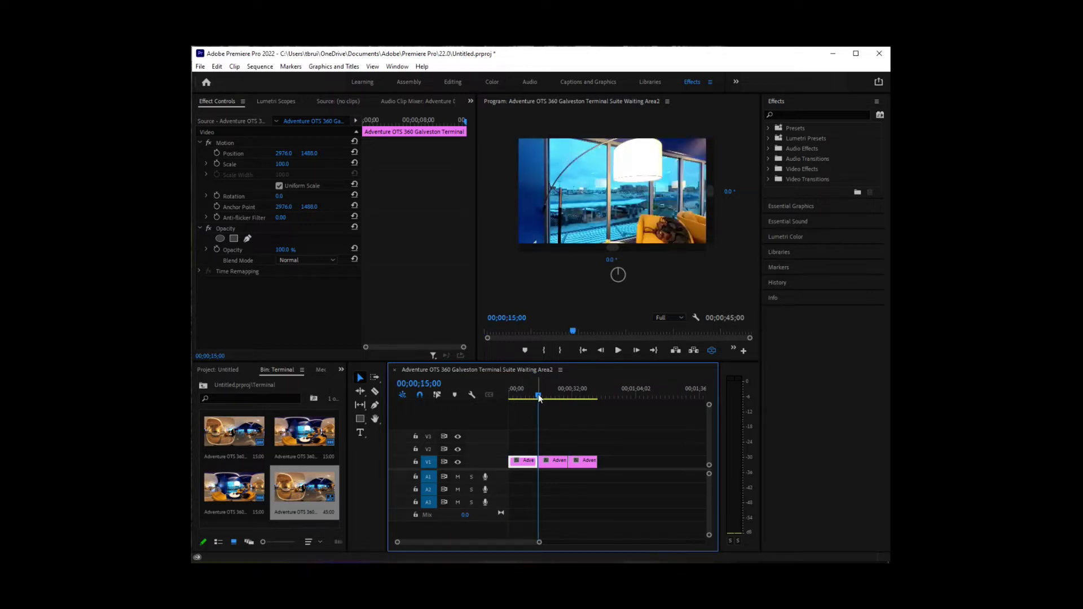
drag(539, 396, 503, 402)
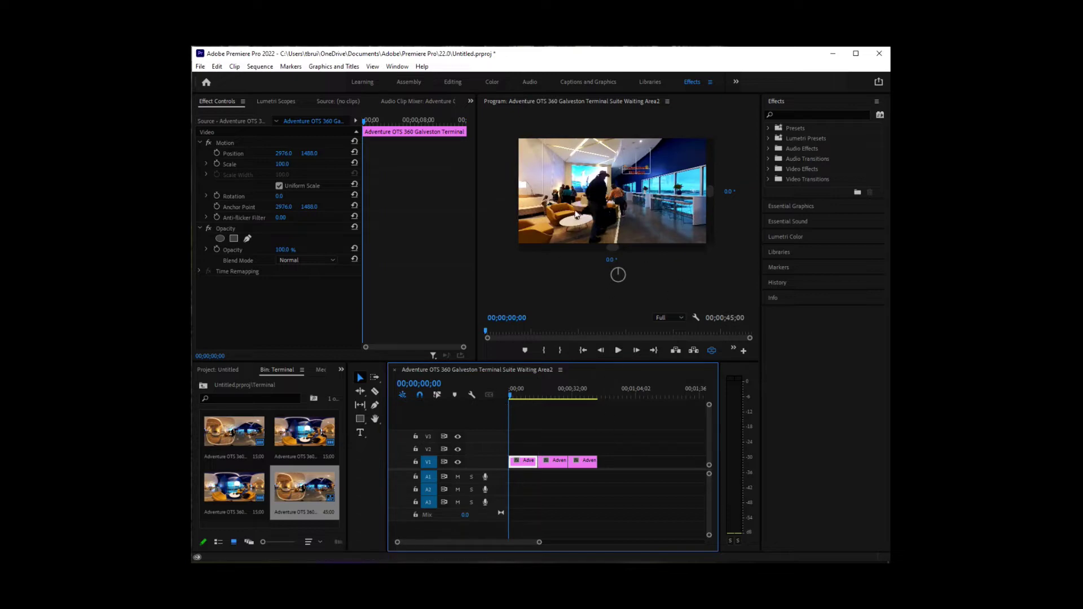
click(552, 465)
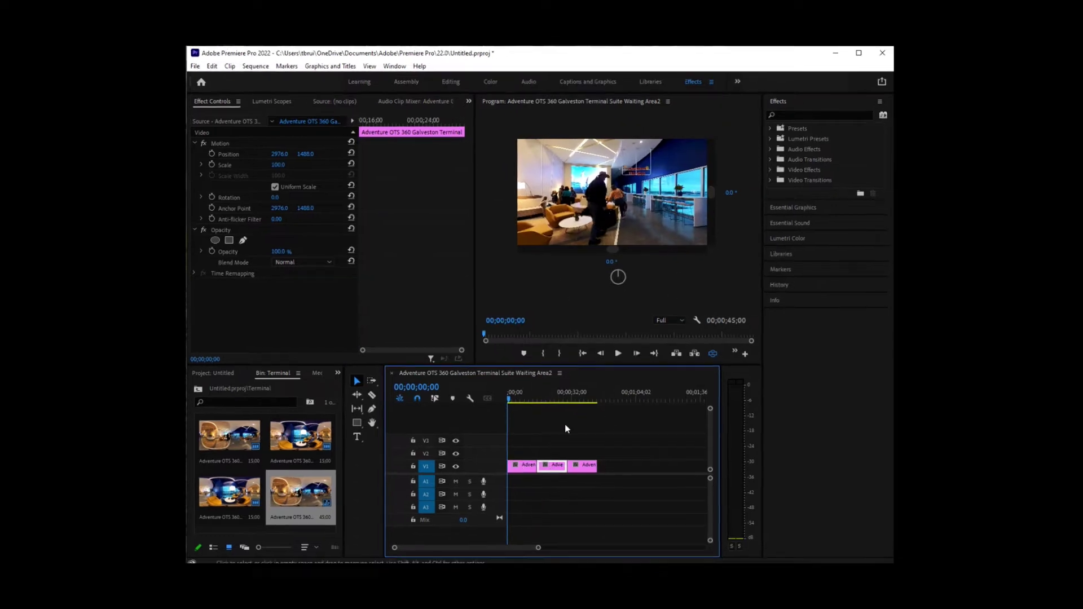
click(482, 516)
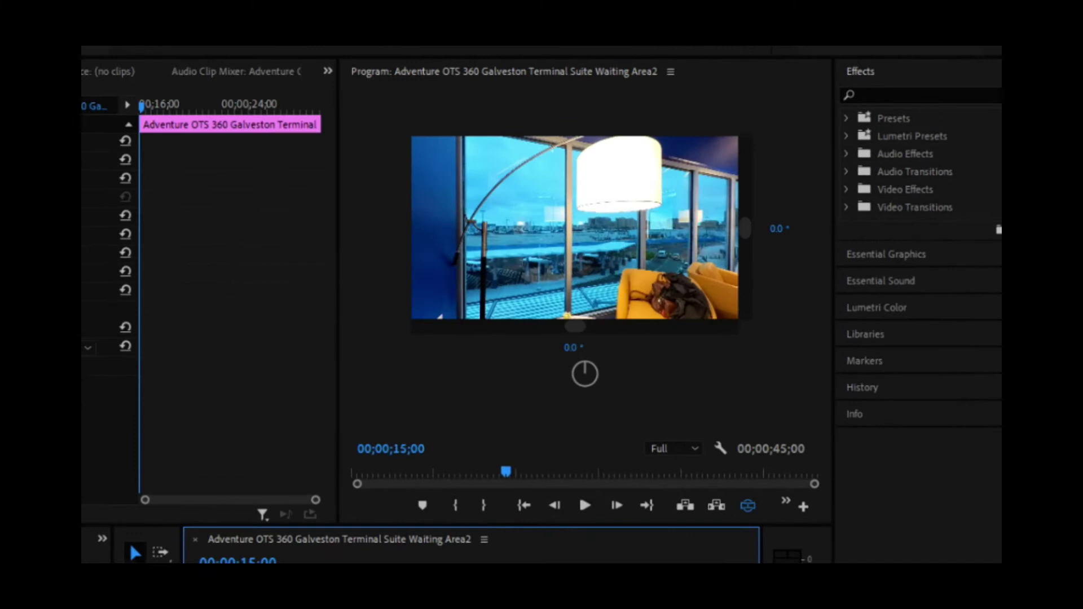
Pan around the 360° lounge view, then reset the horizontal angle to 0°
drag(565, 232, 573, 239)
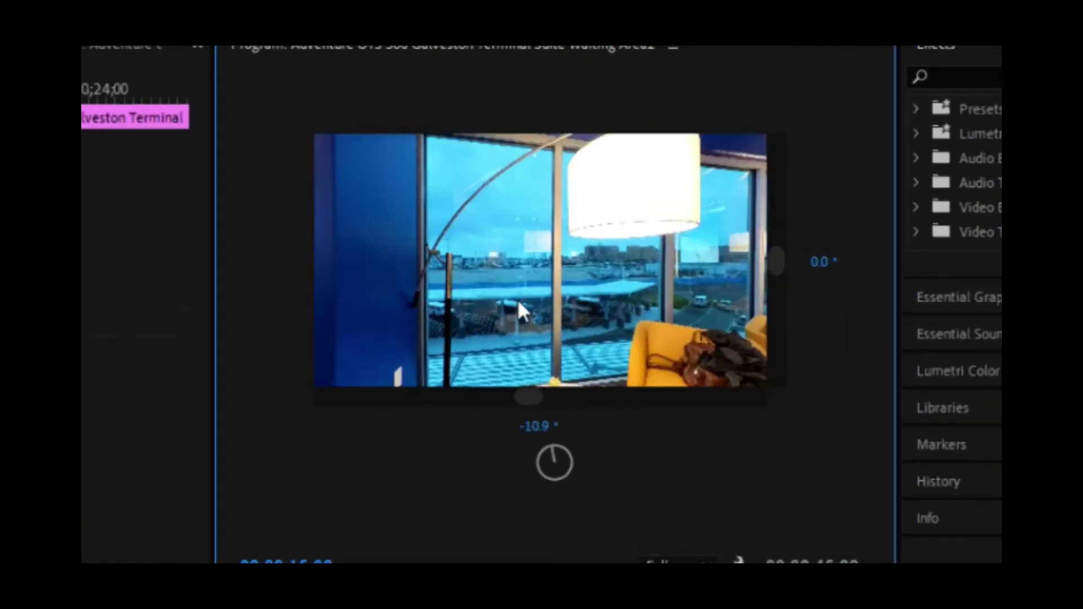
drag(517, 299, 800, 296)
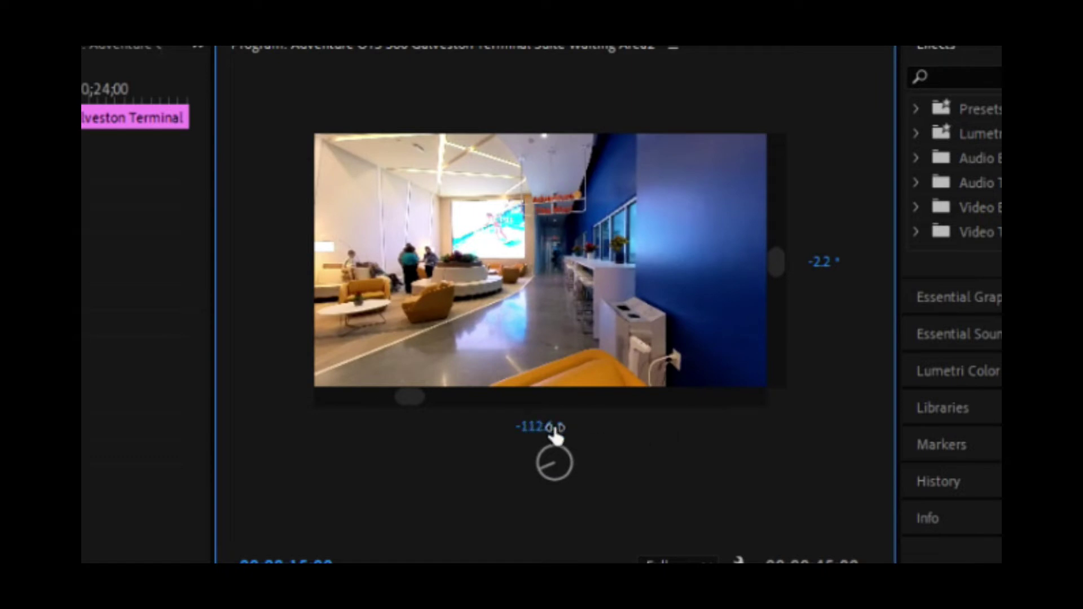
click(537, 426)
text(0)
key(Return)
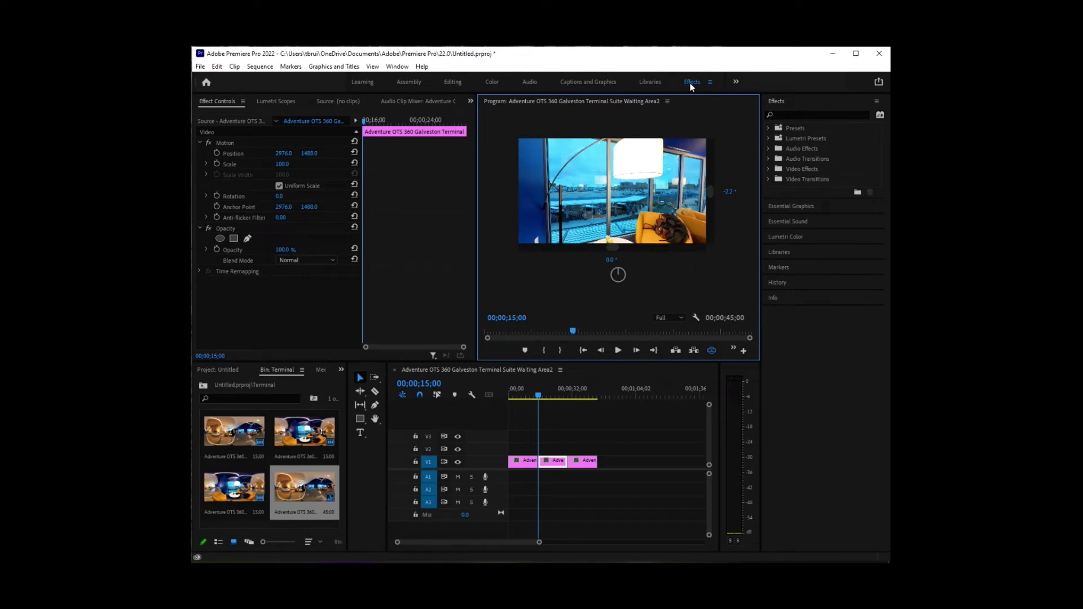
Apply VR Rotate Sphere to the middle clip with Pan (Y axis) 180°
click(788, 115)
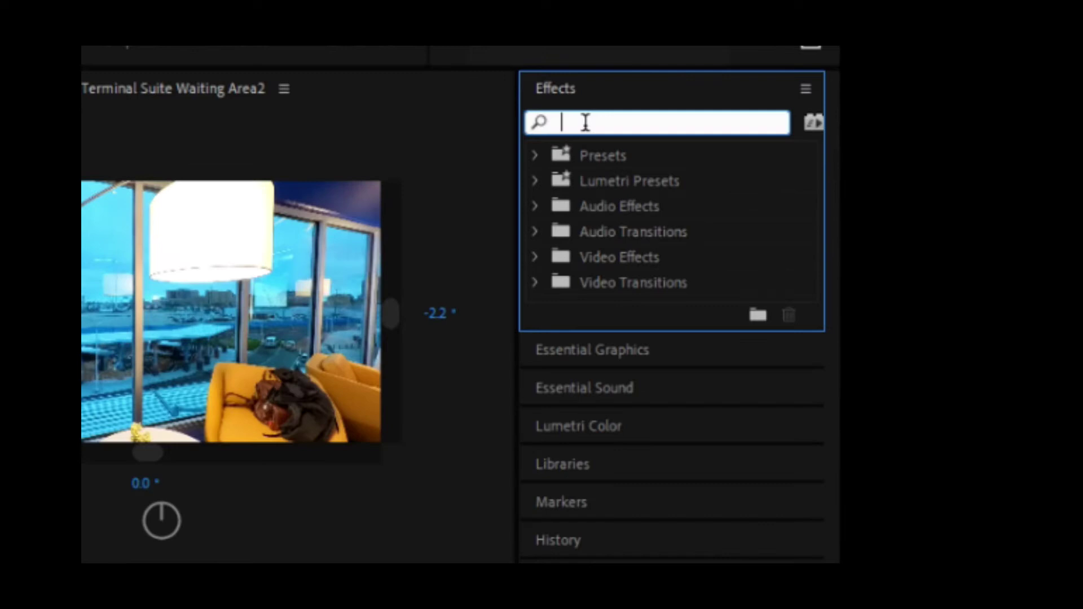
text(vr)
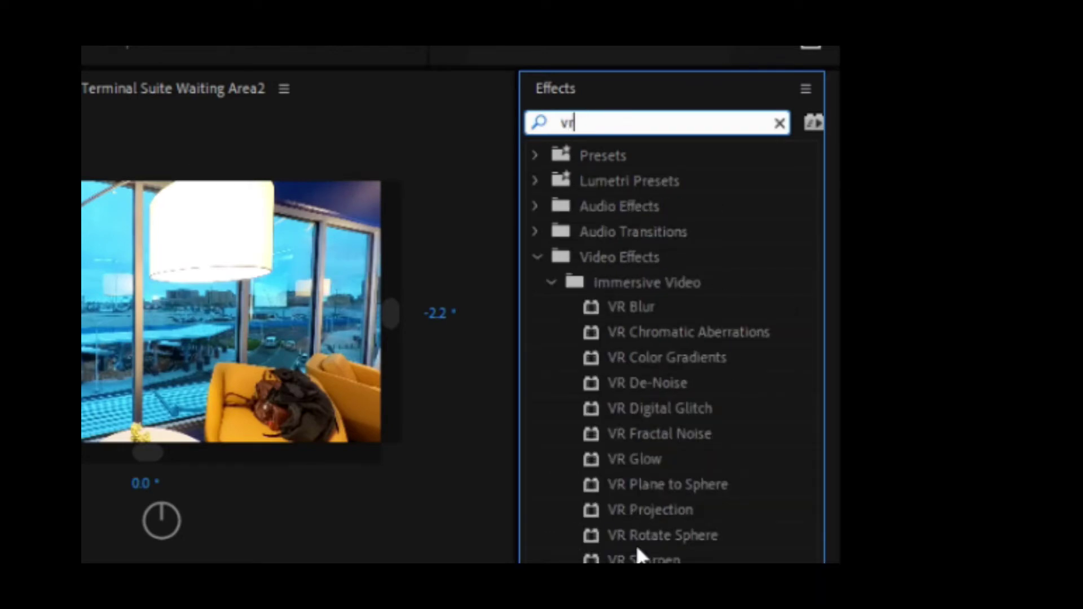
click(665, 535)
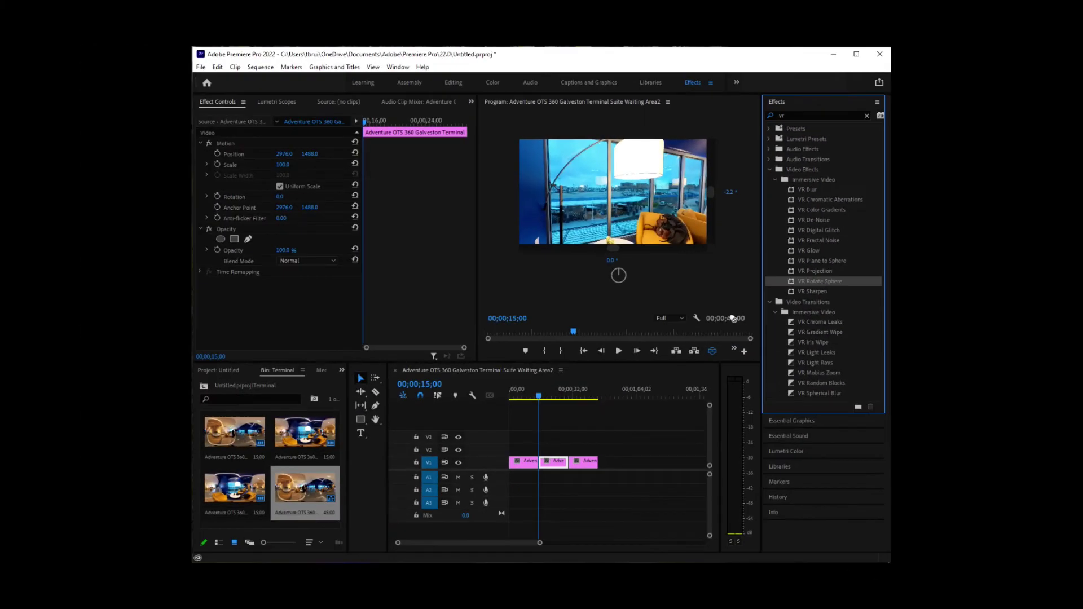
drag(733, 319, 556, 462)
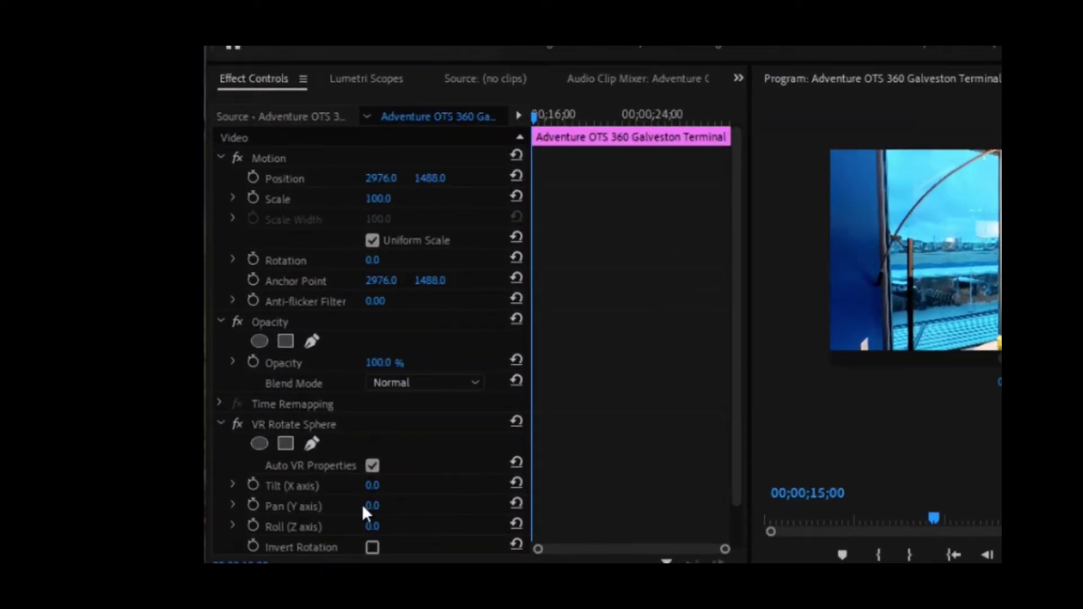
click(373, 506)
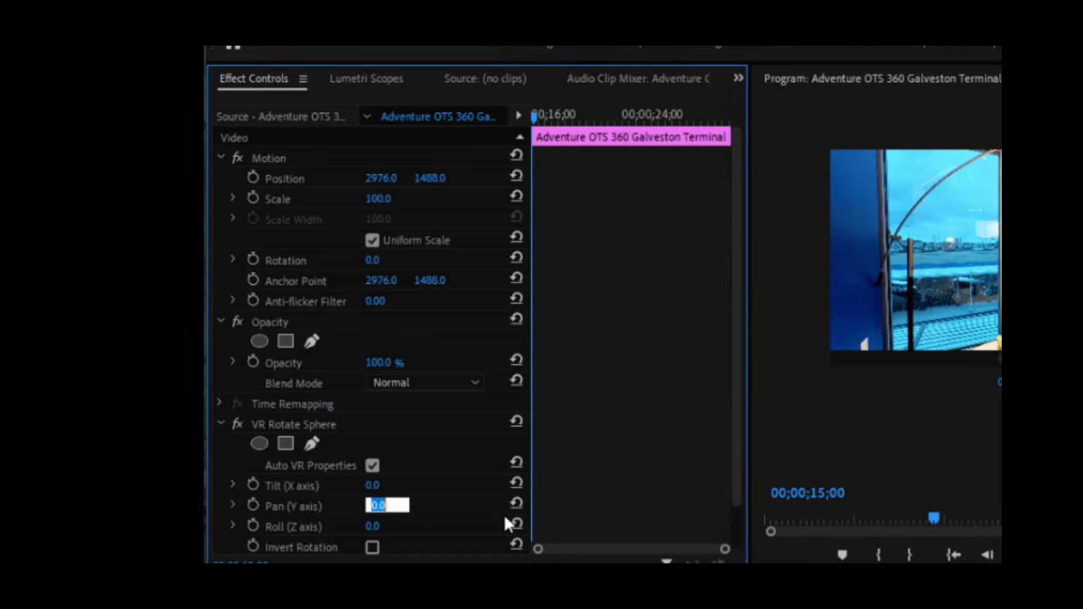
text(180)
key(Return)
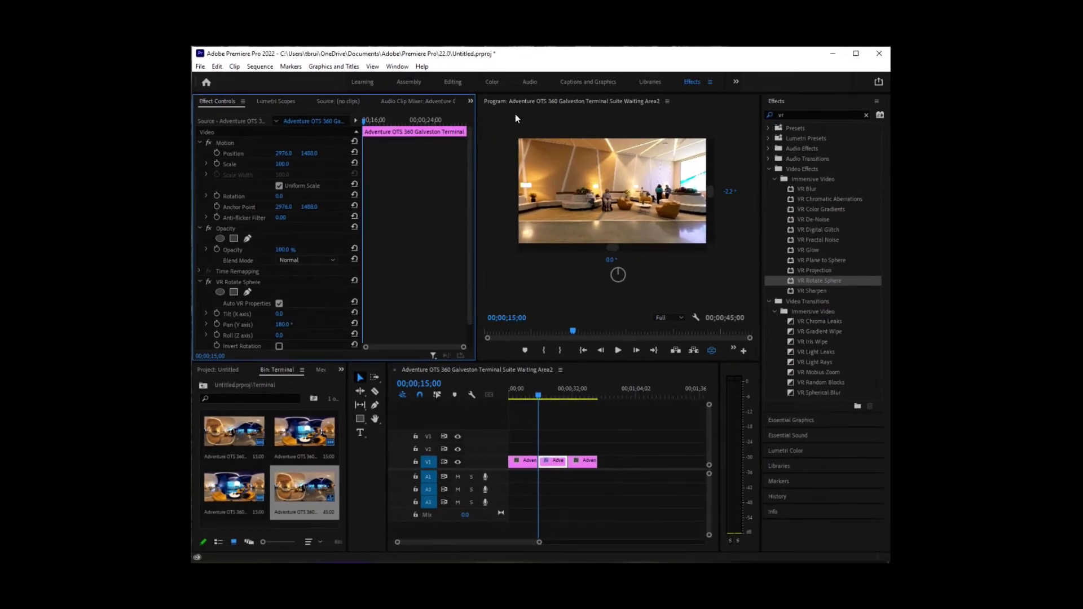
Apply VR Rotate Sphere to the last clip and swing its pan from -77° further around
click(568, 396)
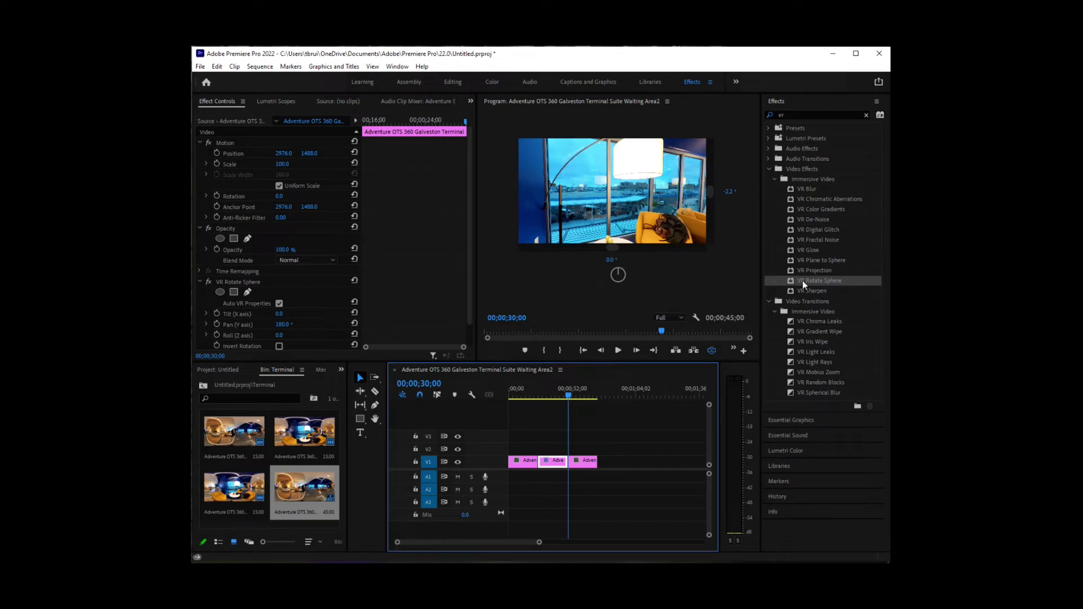
drag(811, 284, 586, 464)
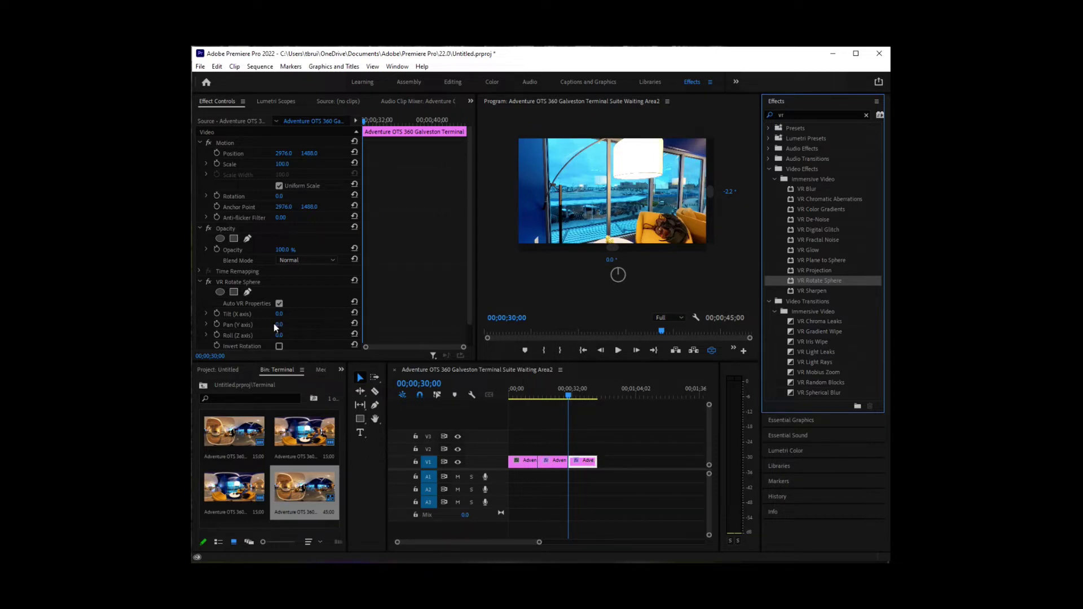
drag(276, 327, 367, 337)
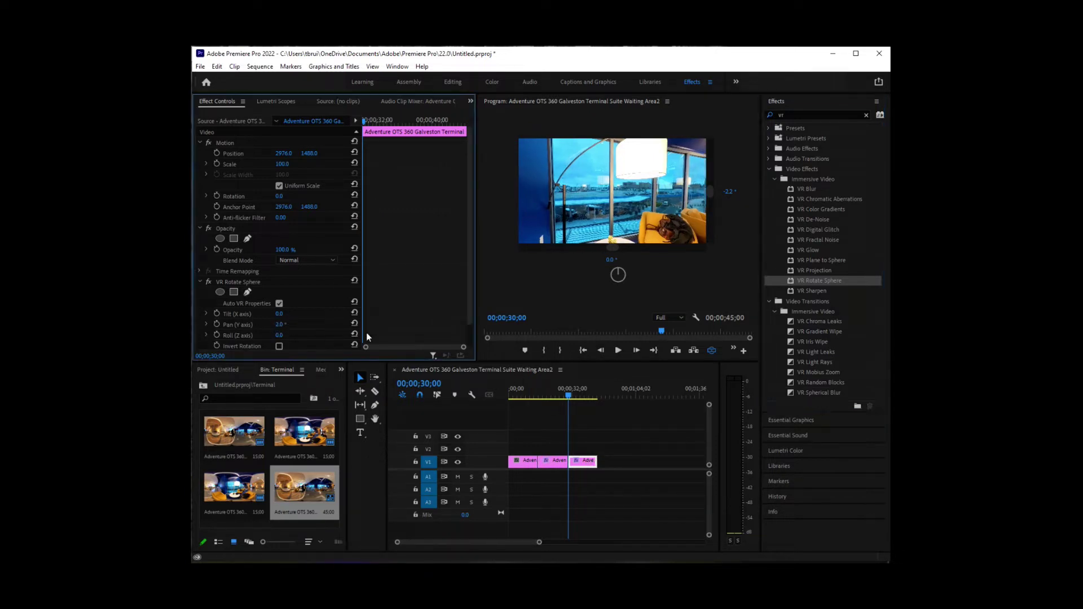
click(285, 326)
text(-77)
key(Return)
mouse_move(281, 326)
mouse_down()
mouse_move(257, 327)
mouse_move(277, 329)
mouse_up()
click(286, 323)
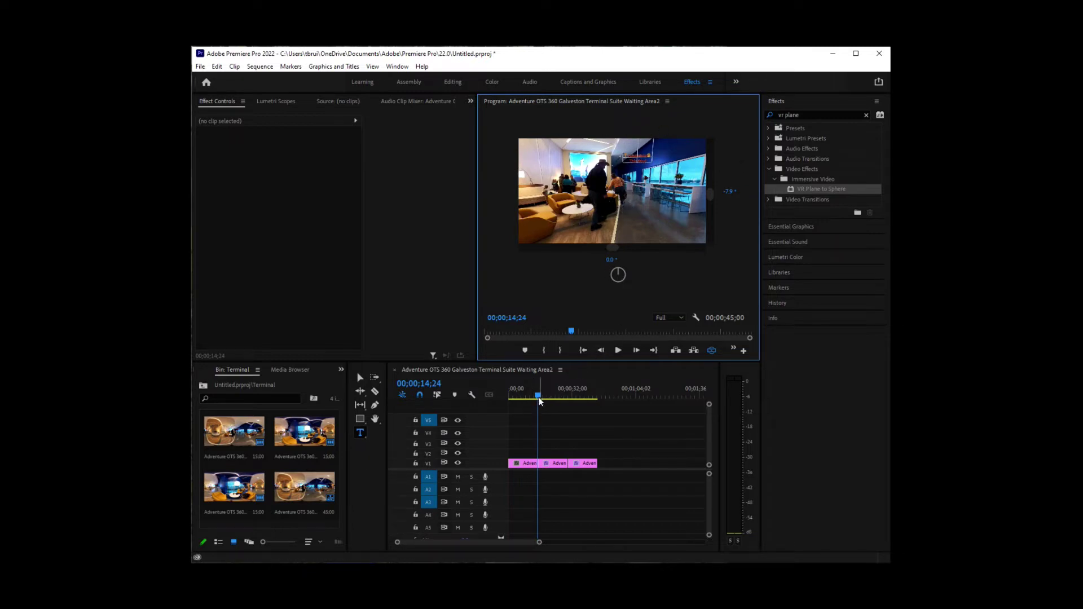
With the Type tool and VR display off, draw a text box over the lounge at the sequence start
drag(537, 396, 496, 401)
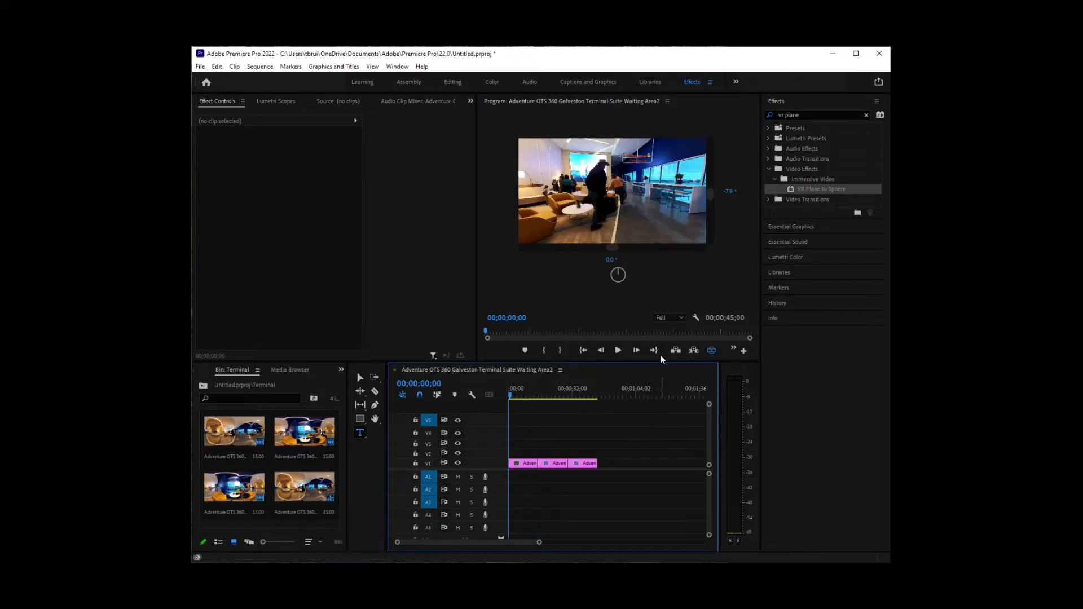
click(359, 434)
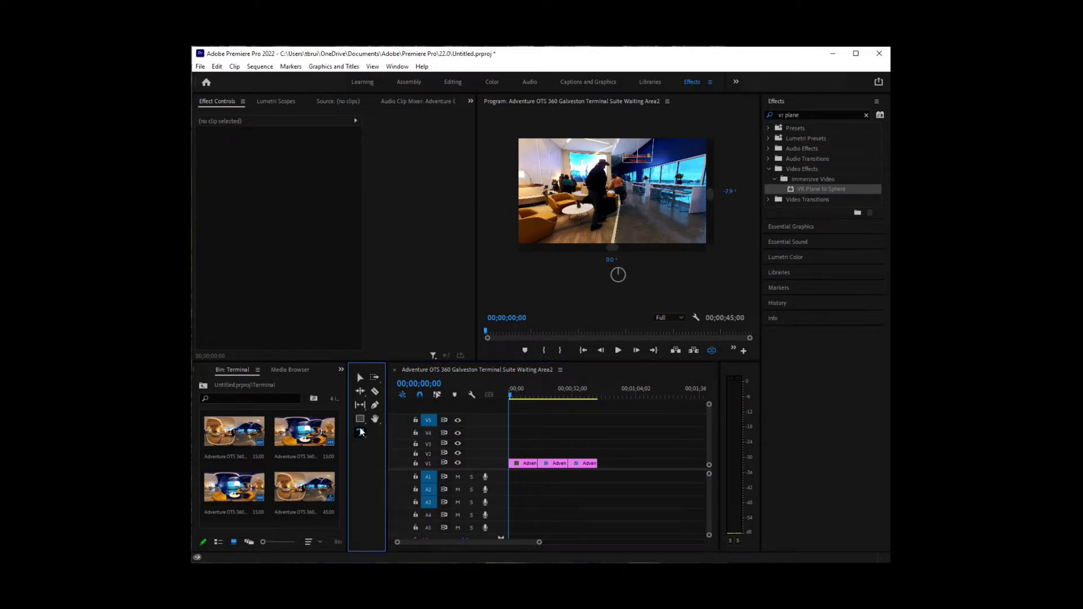
click(712, 352)
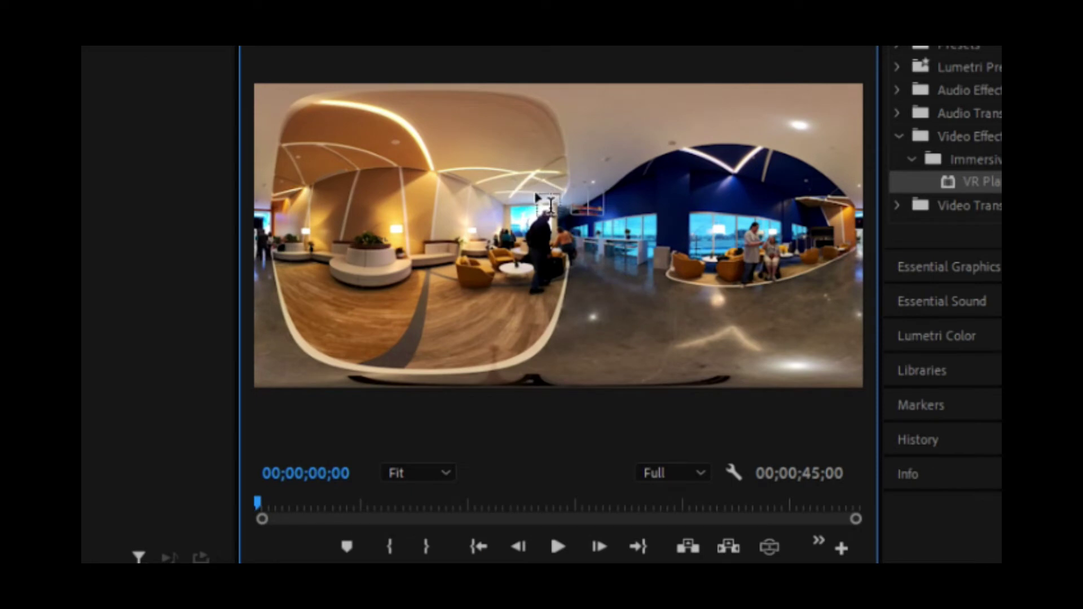
drag(536, 196, 631, 230)
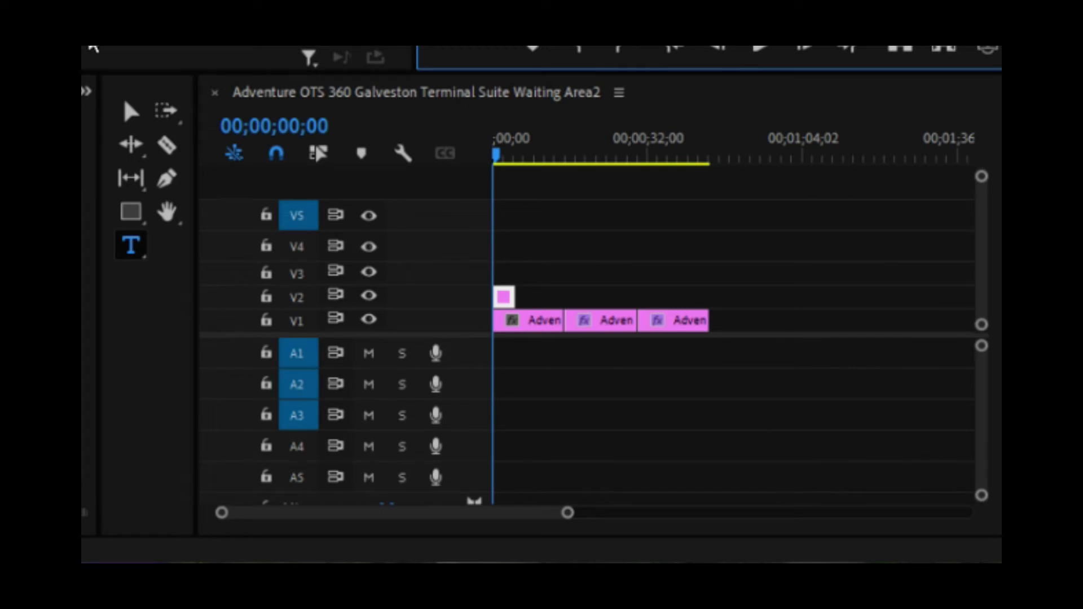
Center-align the title text in the Graphic clip's Effect Controls
click(507, 308)
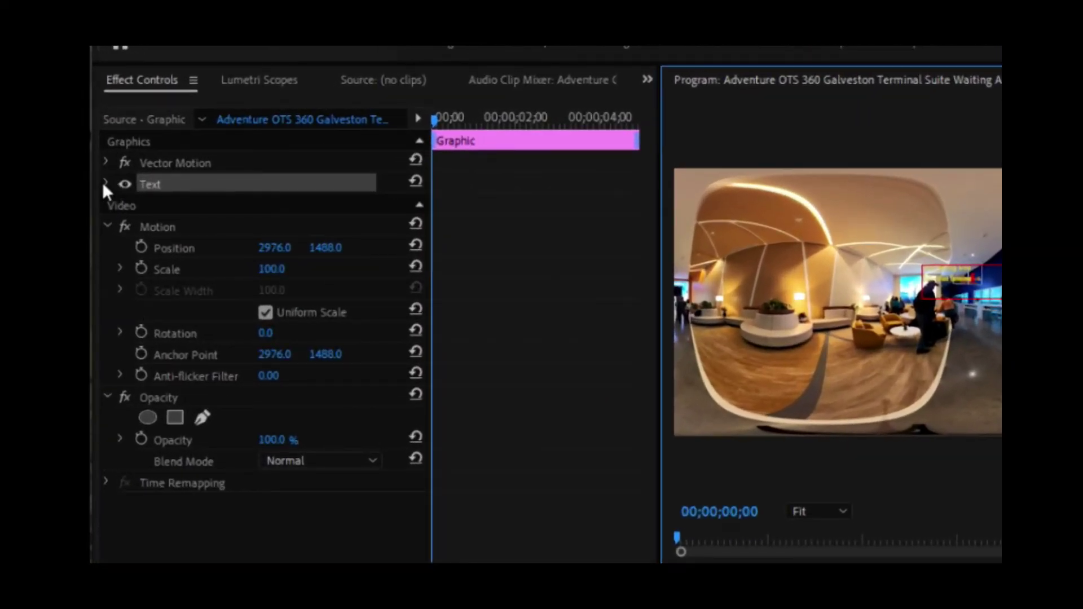
click(104, 182)
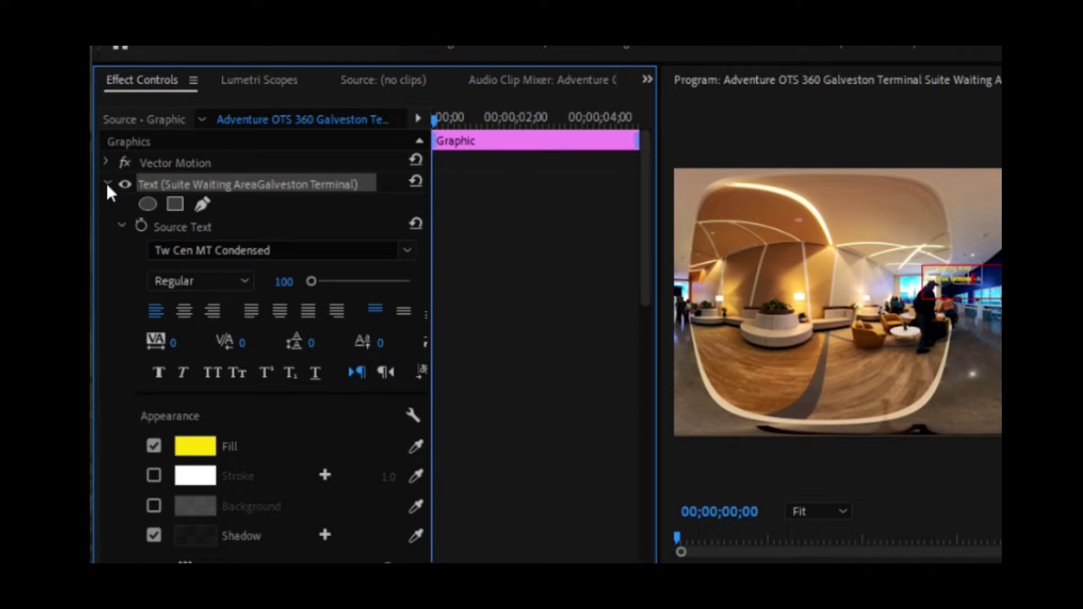
click(185, 311)
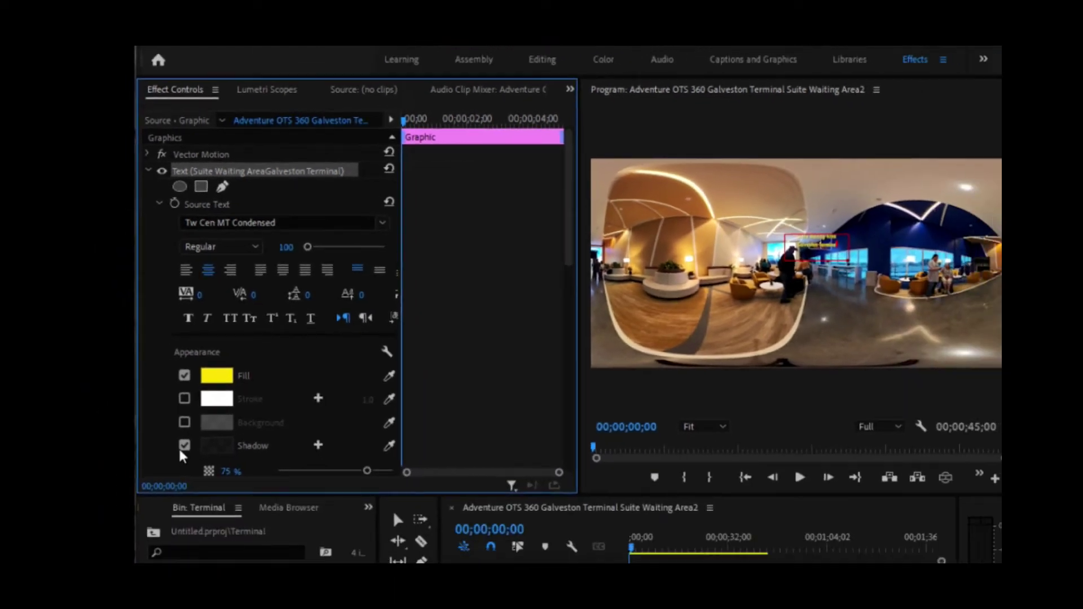
Change the title's shadow colour to near-black 020202
click(217, 445)
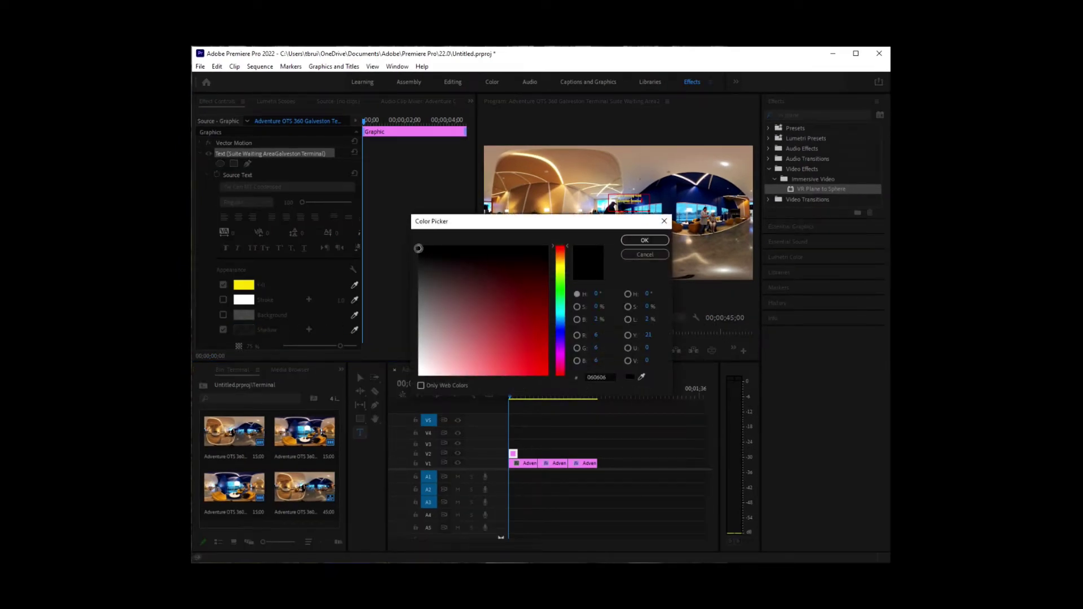
click(420, 246)
click(655, 242)
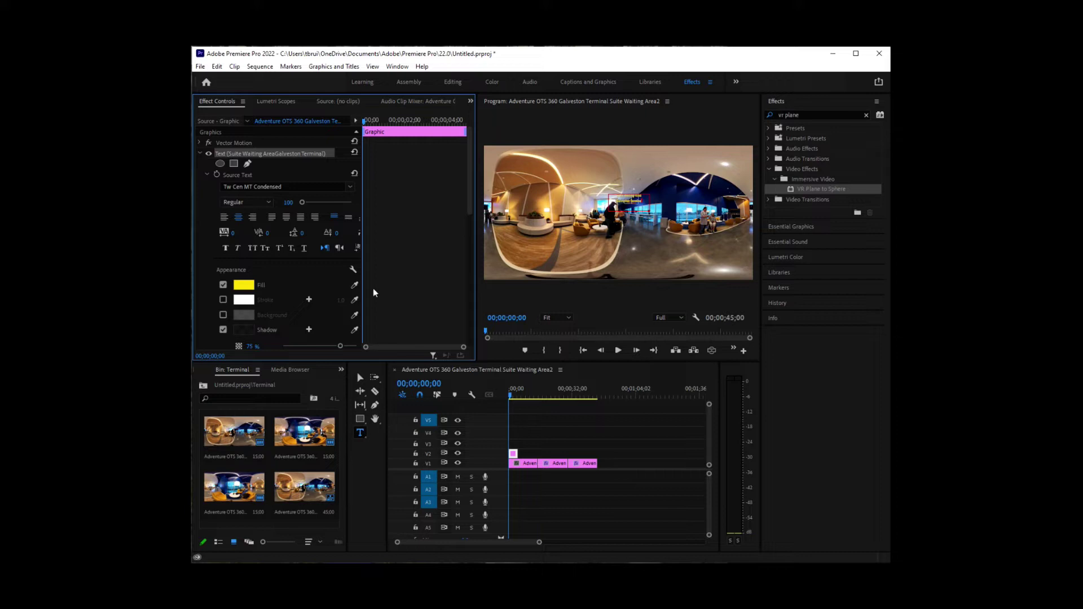
scroll(347, 289, down, 3)
scroll(330, 292, down, 2)
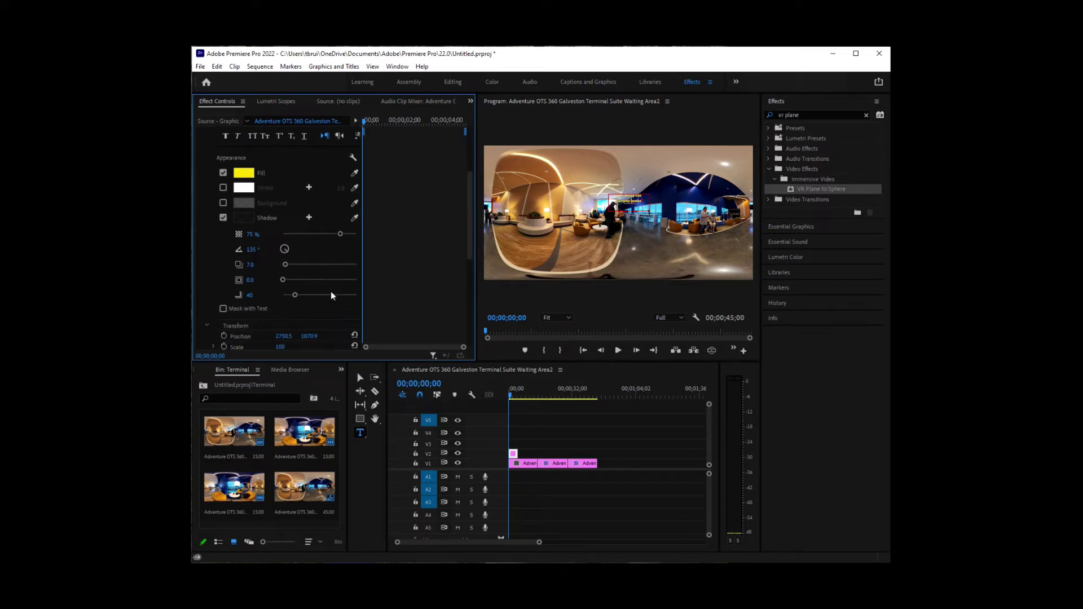
scroll(331, 293, up, 5)
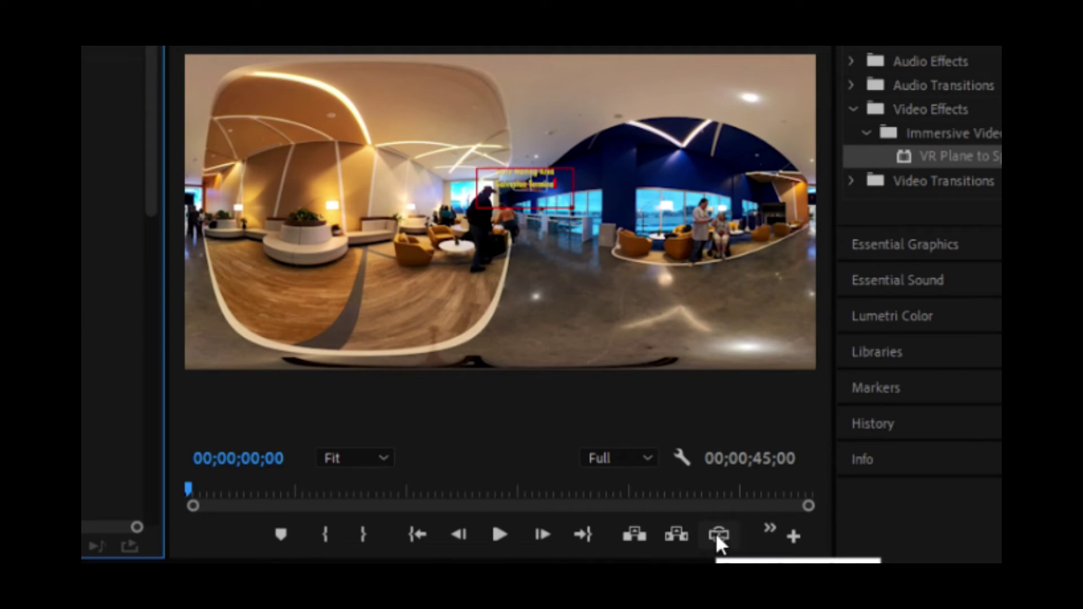
Nudge the yellow title slightly left in the flat frame and recheck it in VR view
click(718, 536)
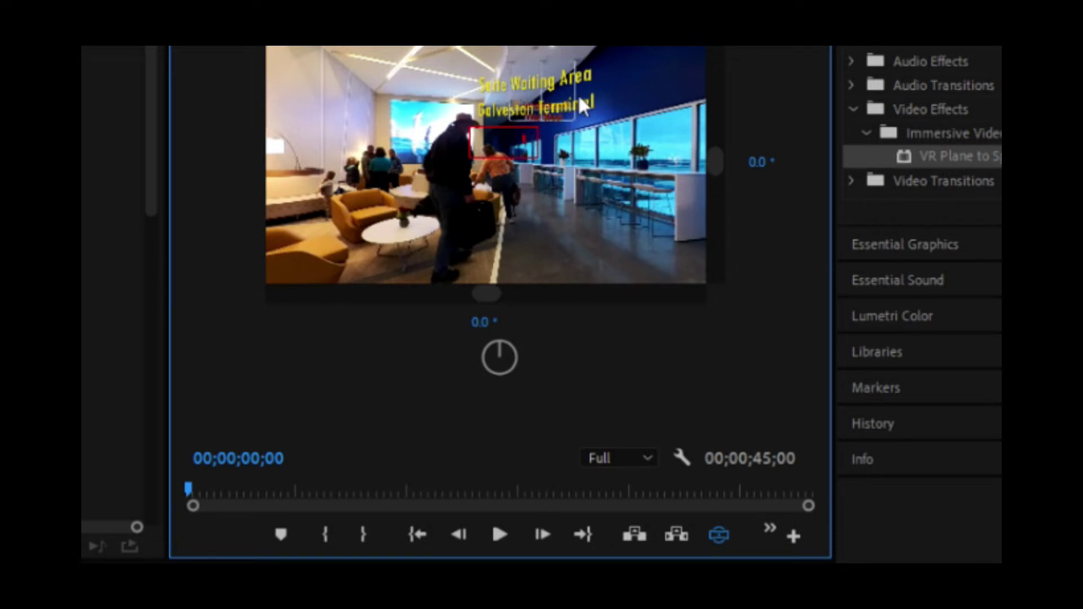
click(717, 536)
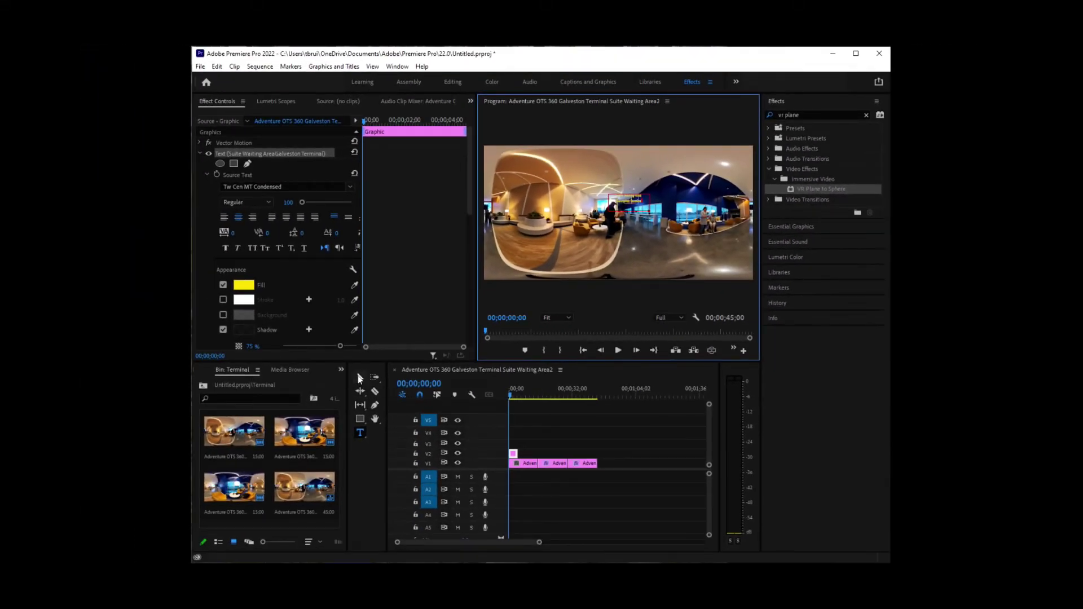
click(359, 378)
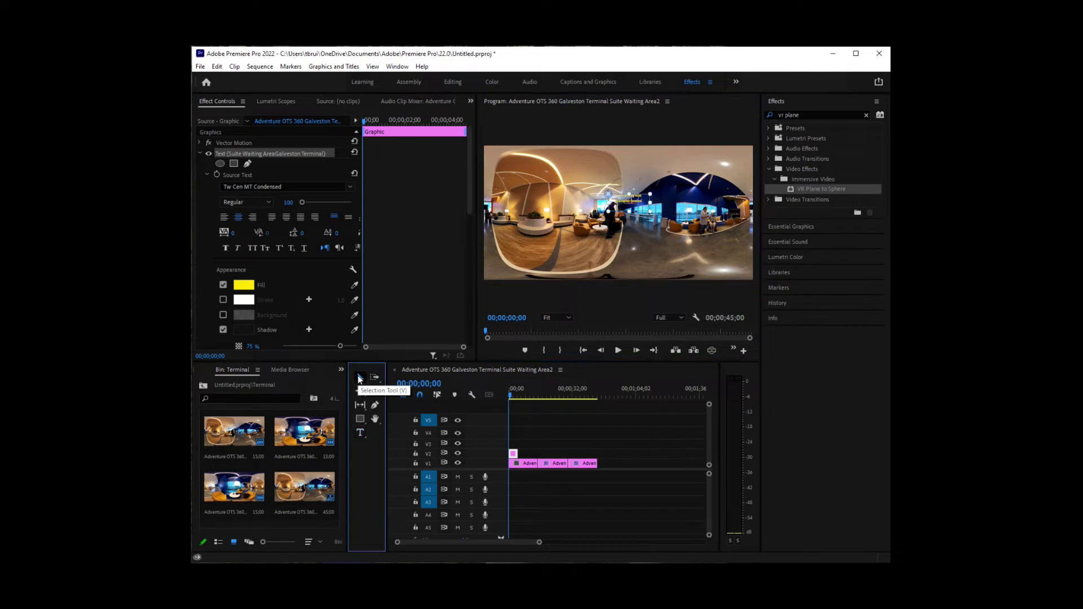
click(633, 204)
drag(633, 204, 625, 204)
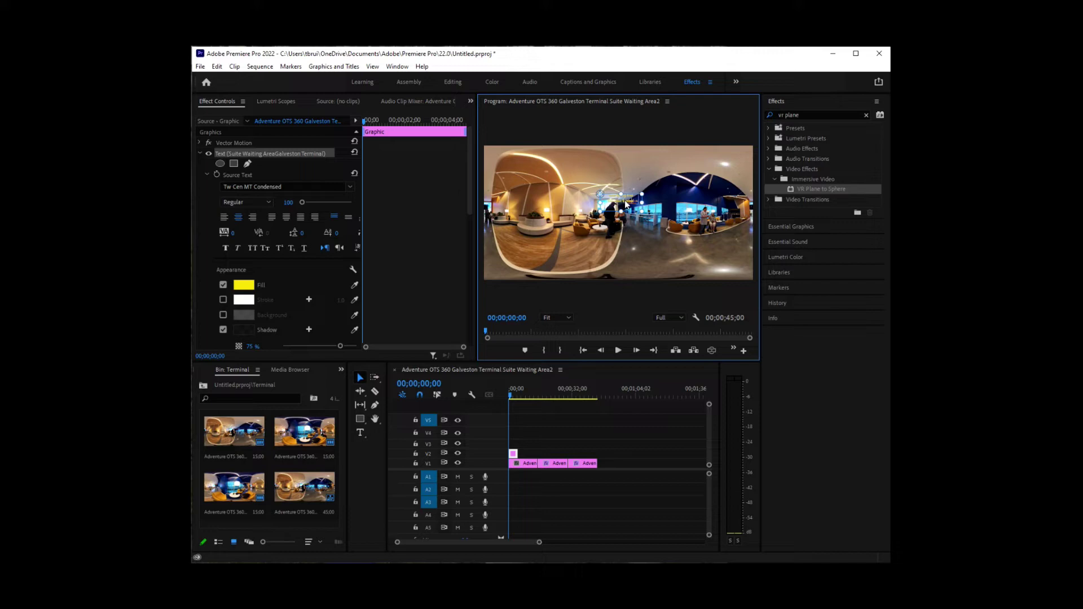
click(712, 350)
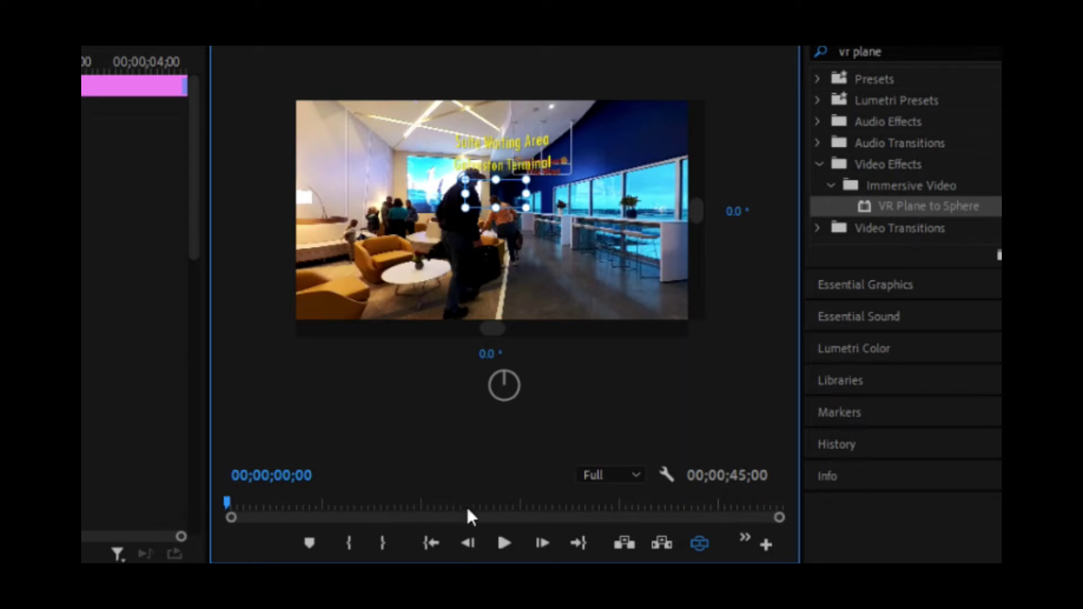
Show the flat panorama and search the Effects panel for 'vr plane'
click(700, 544)
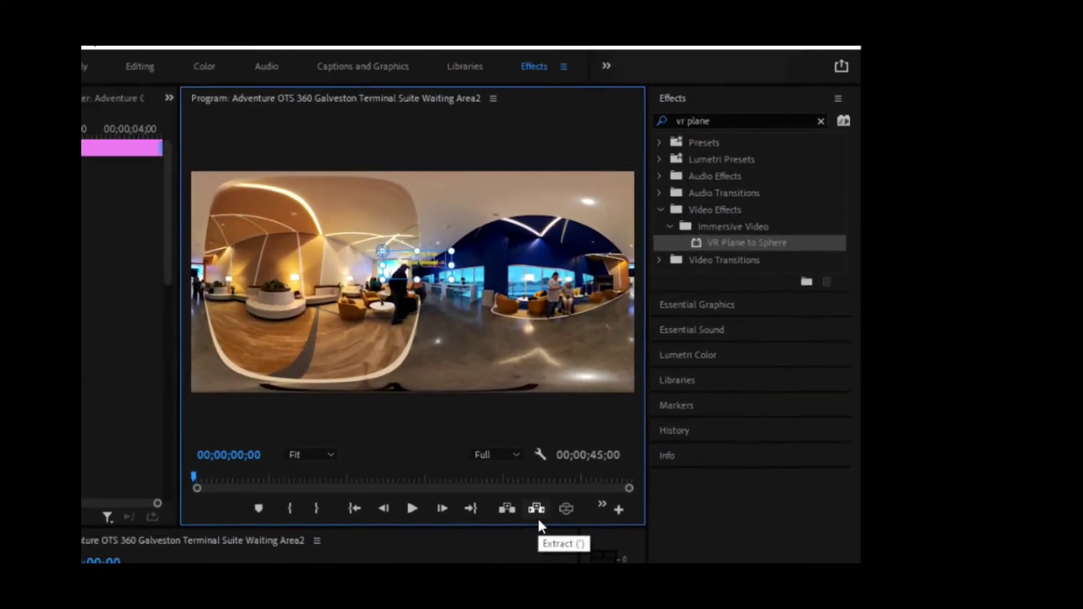
click(723, 119)
drag(724, 119, 557, 122)
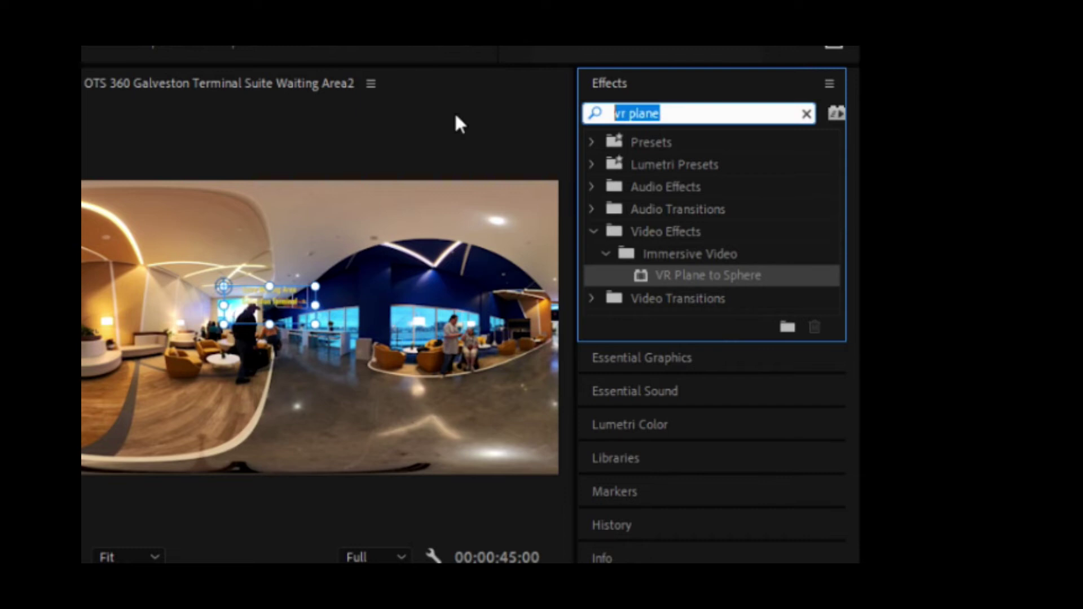
text(vr pl)
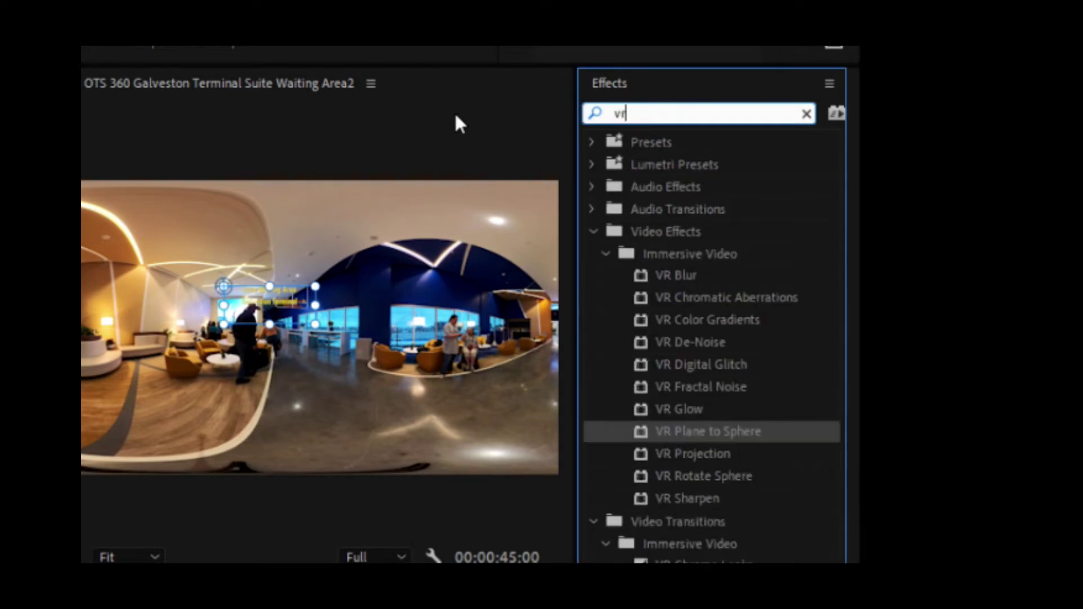
text(ane)
key(Return)
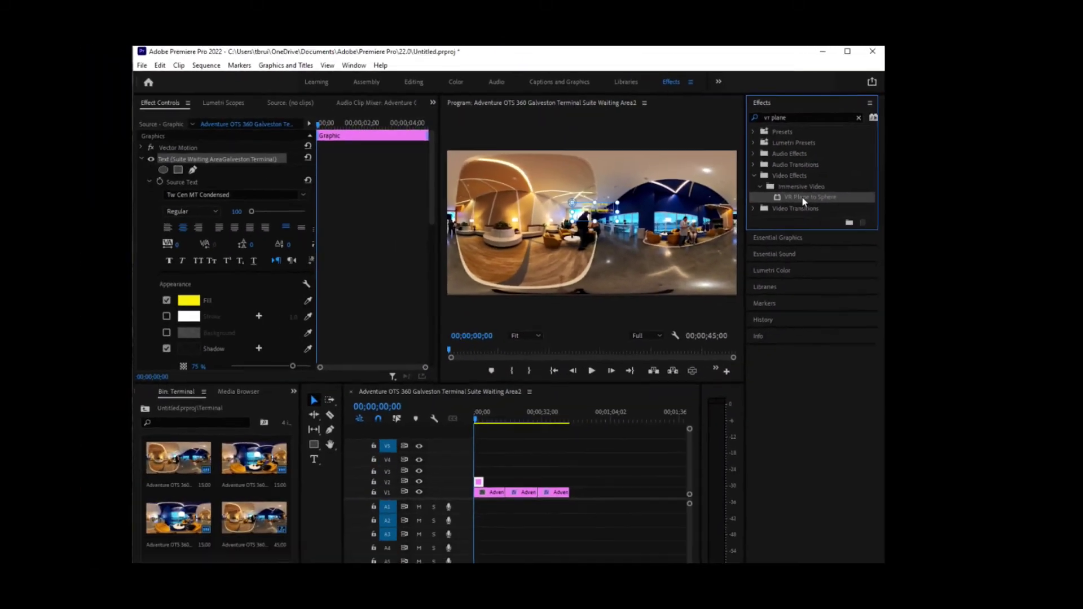
Apply VR Plane to Sphere to the V2 title clip and set Scale (Degrees) to 100
drag(886, 100, 525, 429)
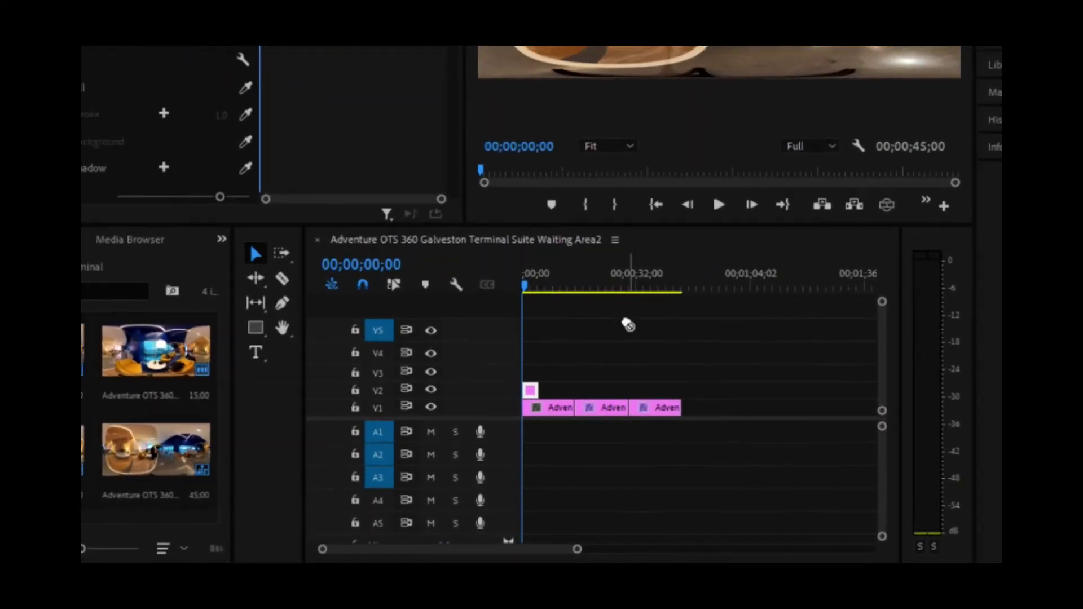
drag(551, 343, 544, 345)
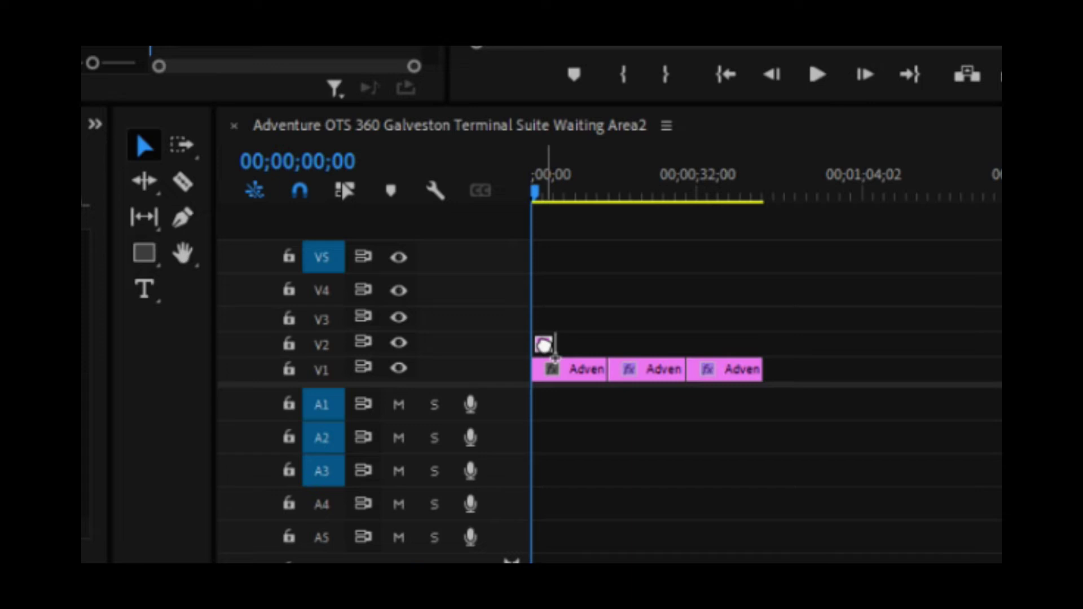
drag(544, 346, 544, 345)
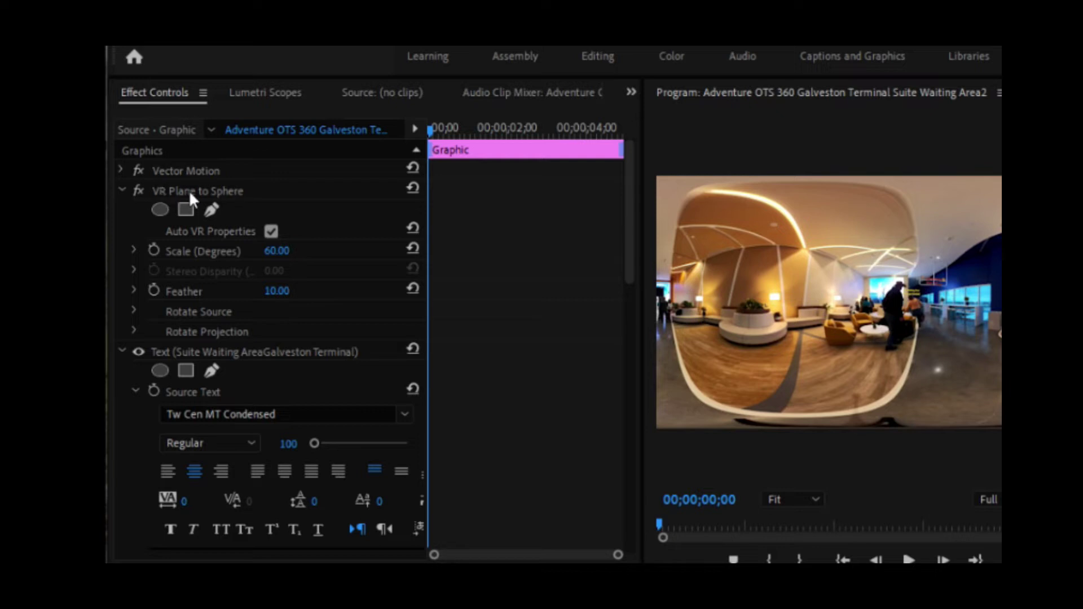
click(276, 250)
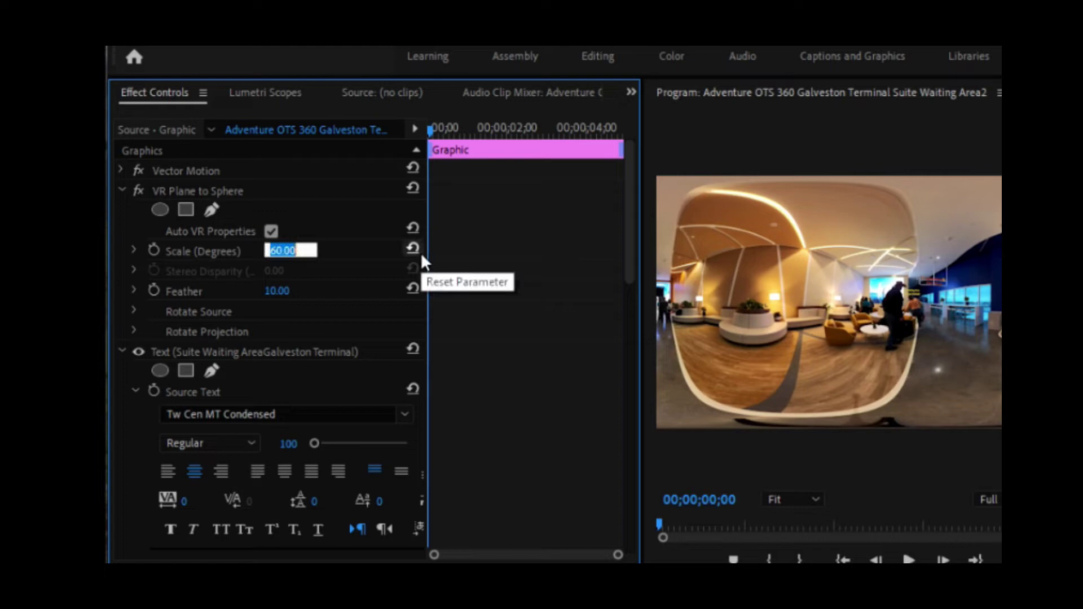
text(100)
key(Return)
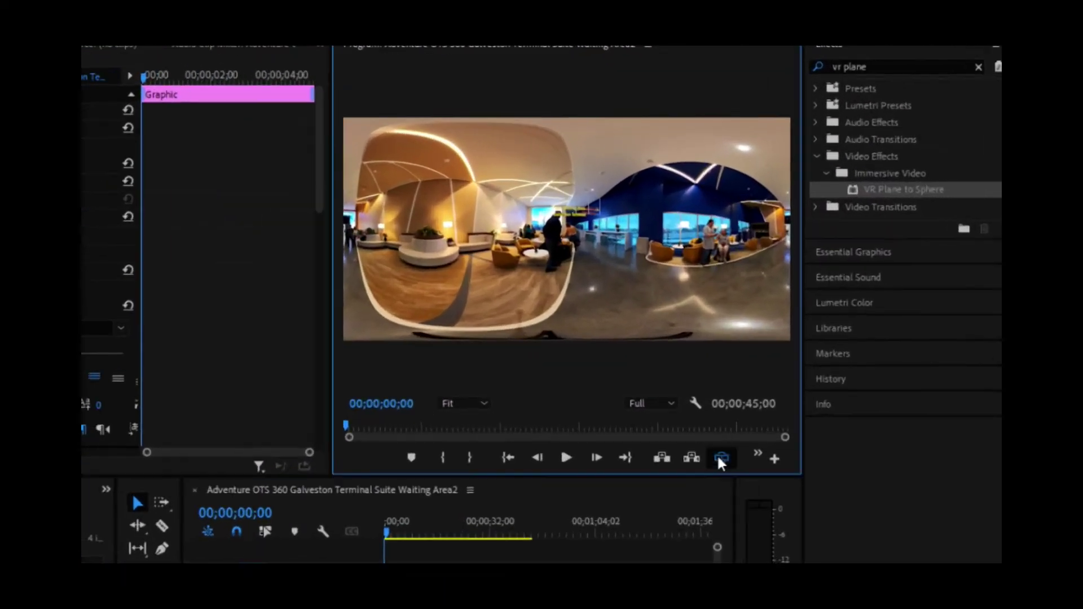
Preview in VR, then in the flat view nudge the title text slightly higher
click(796, 399)
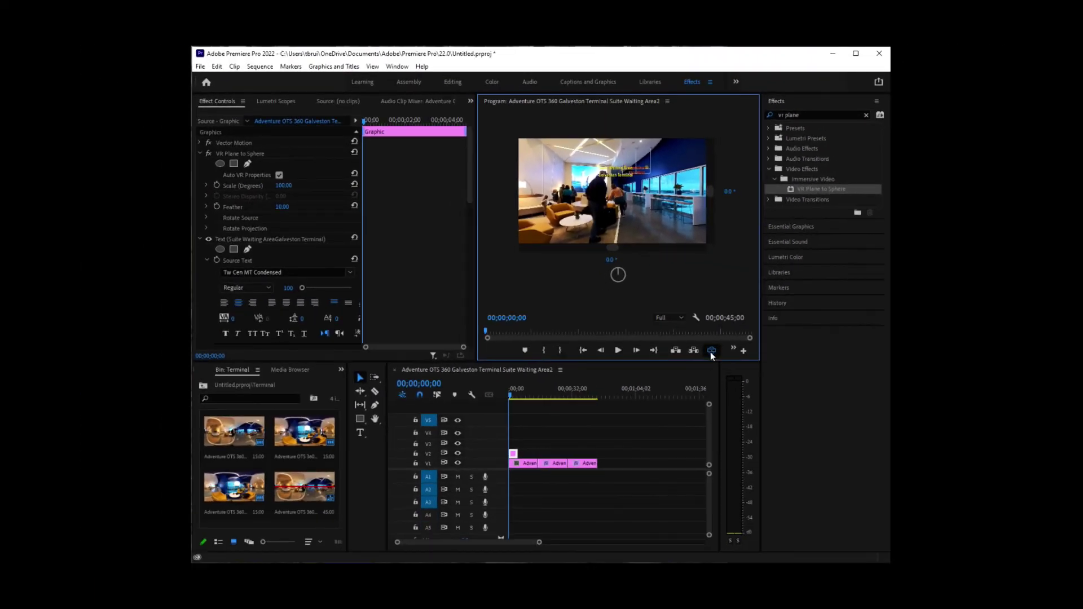
click(711, 351)
click(622, 208)
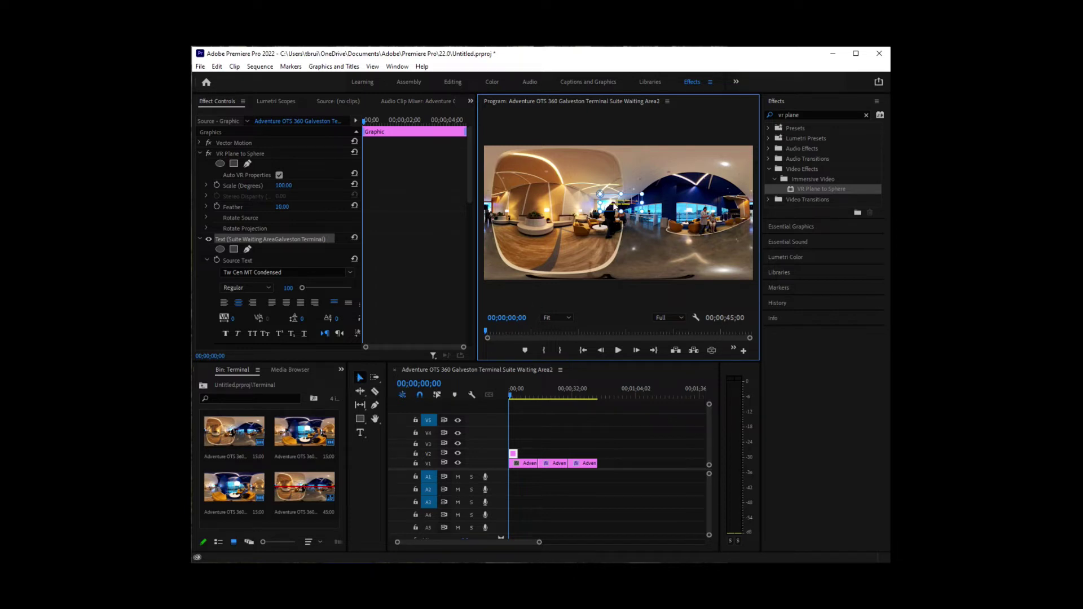
drag(619, 206, 621, 200)
Switch back to the VR view, look around the room, and select the horizontal angle field
click(711, 351)
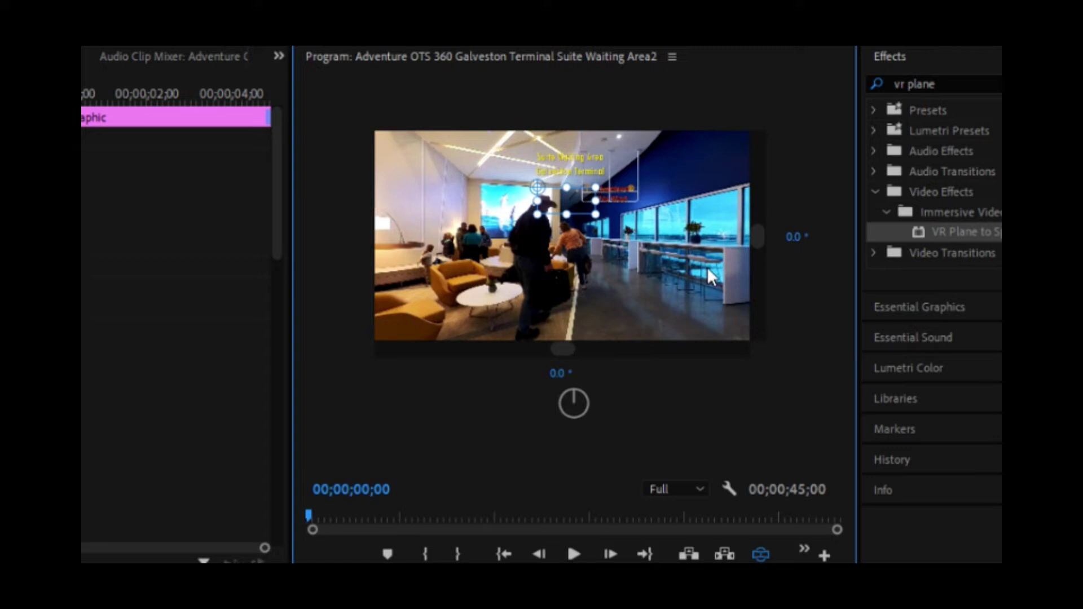
drag(706, 267, 147, 269)
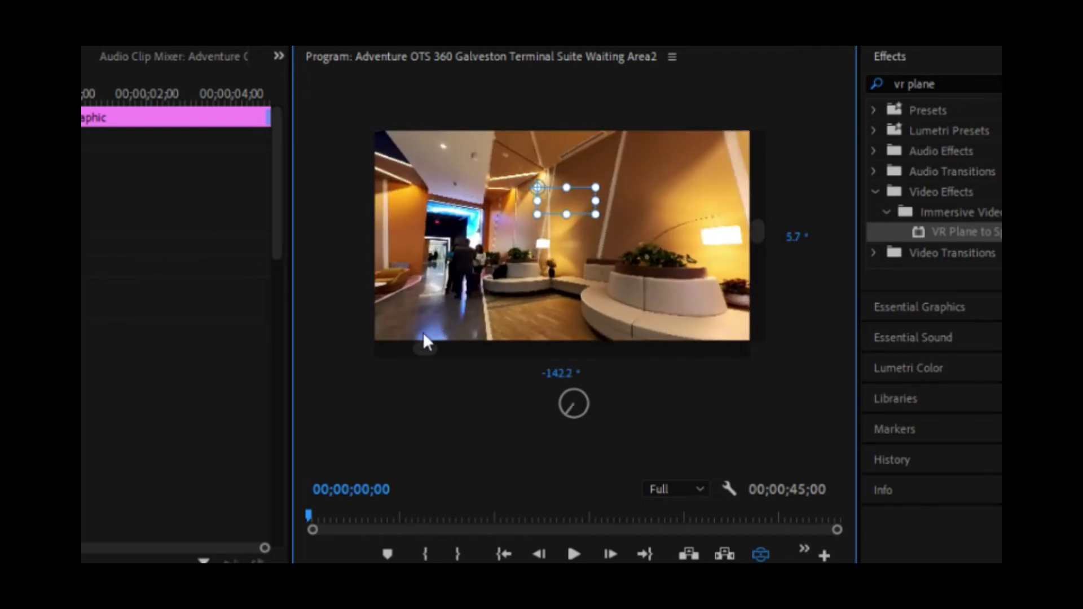
drag(482, 262, 571, 282)
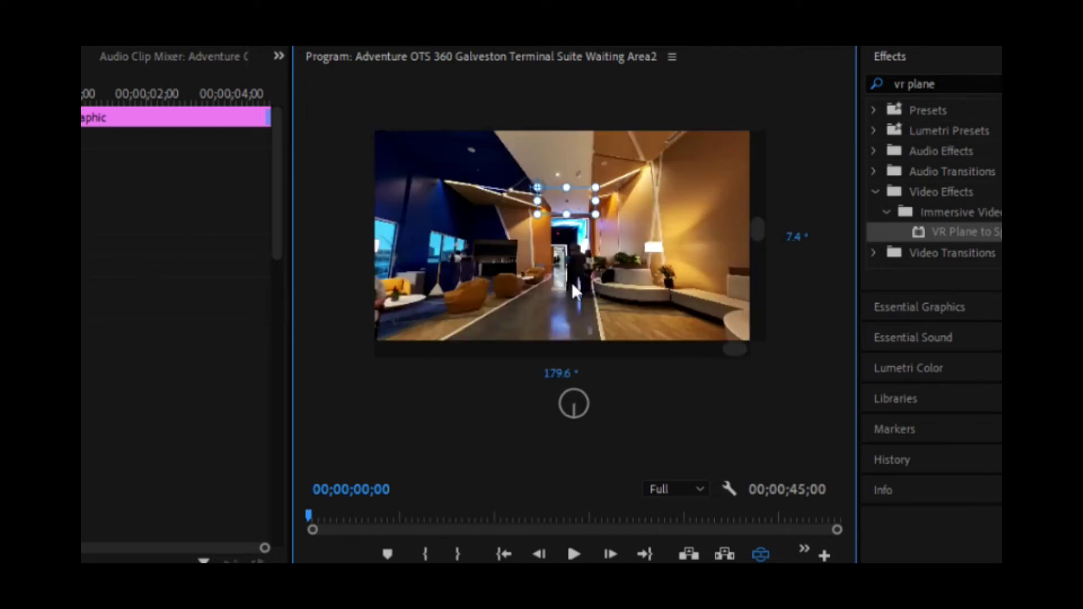
click(562, 372)
Set the horizontal view angle to 0° and paste a title copy onto V3 at the sequence start
text(0)
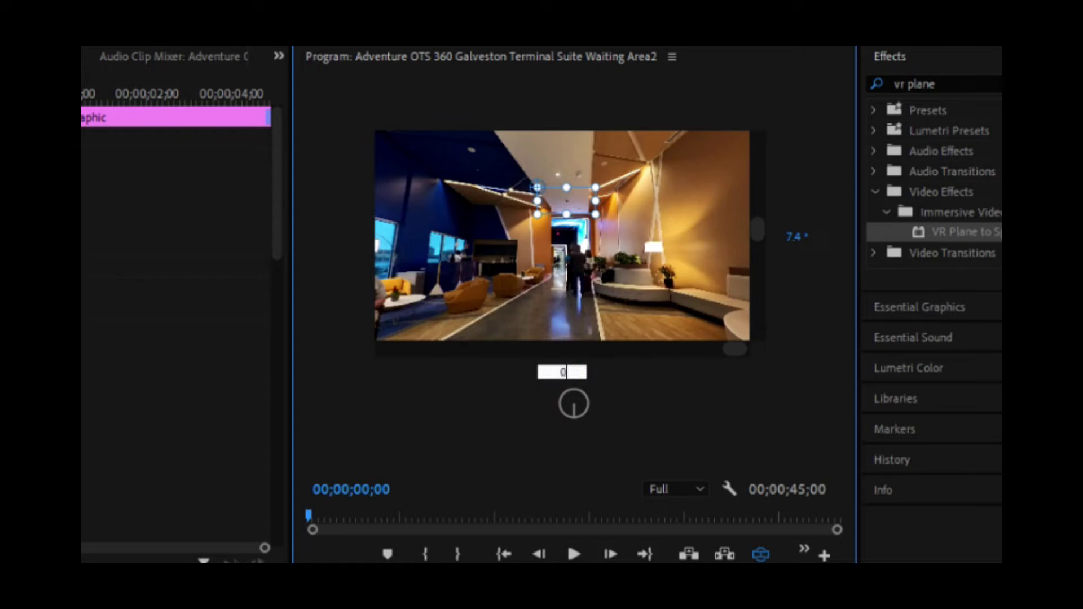
key(Return)
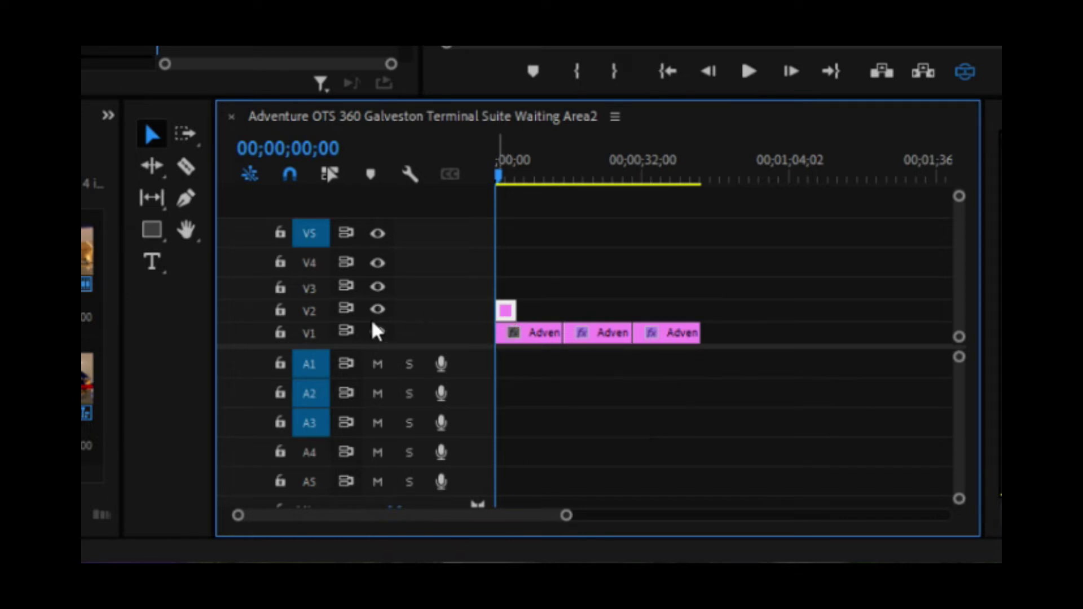
click(307, 291)
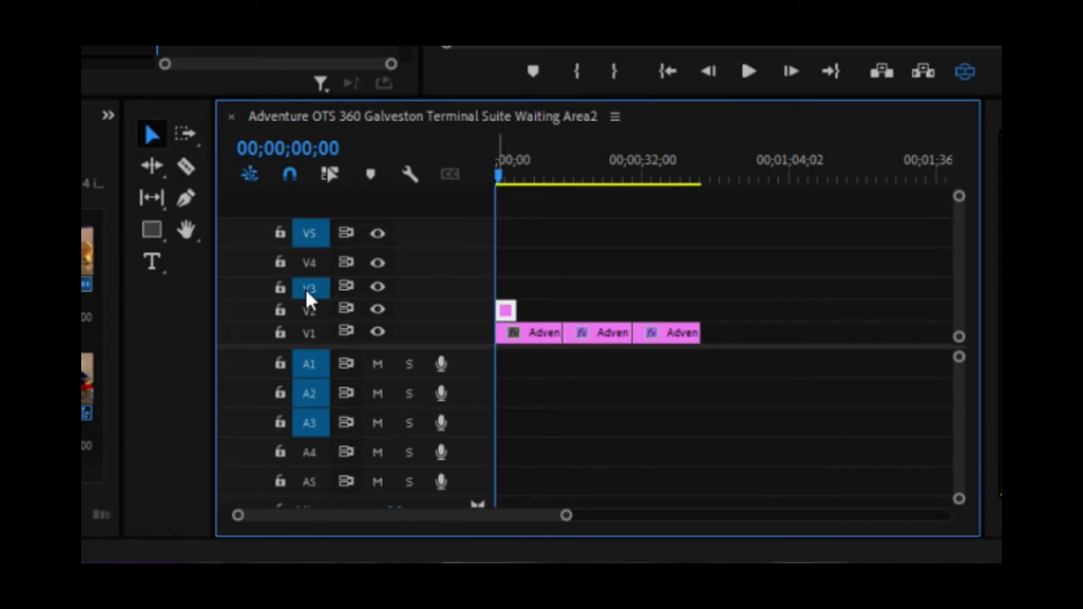
click(317, 240)
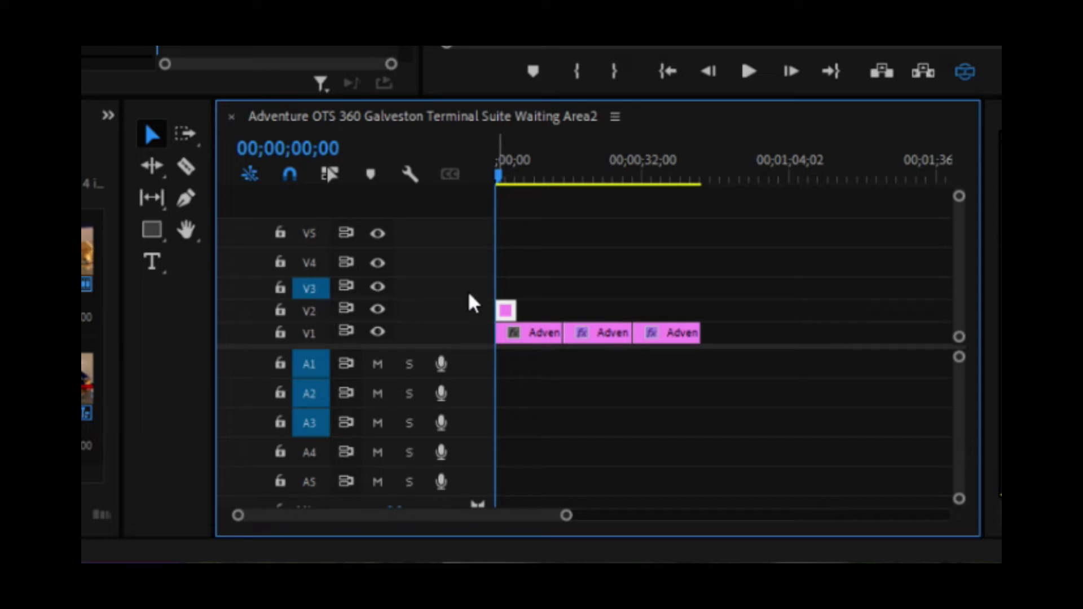
mouse_move(499, 177)
mouse_down()
mouse_move(560, 181)
mouse_move(476, 183)
mouse_move(511, 186)
mouse_move(493, 186)
mouse_up()
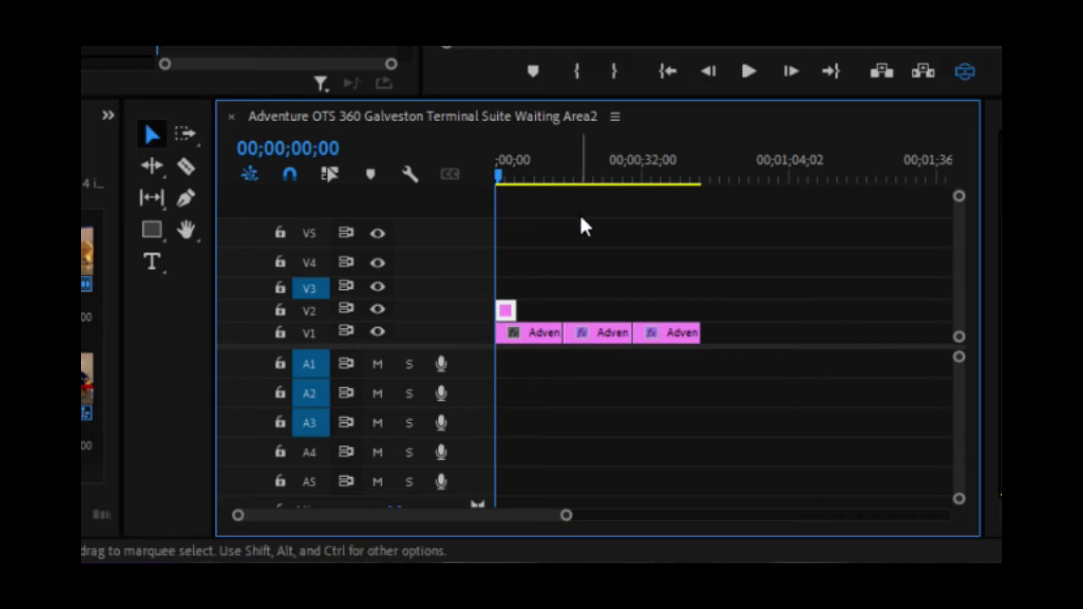
key(ctrl+v)
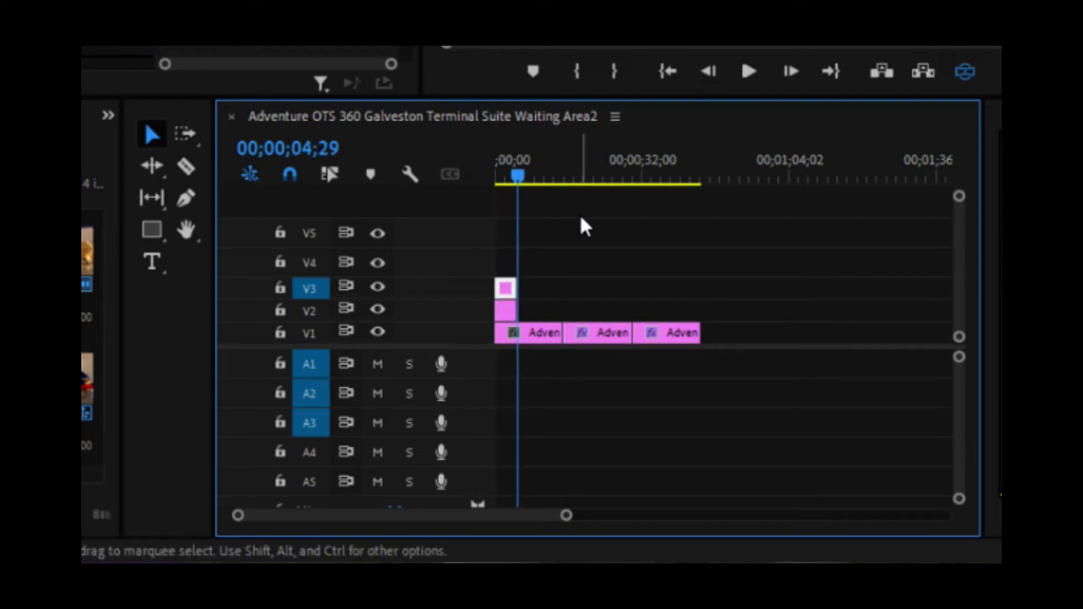
Paste two more title copies at the sequence start on V4 and V5
click(311, 288)
click(310, 264)
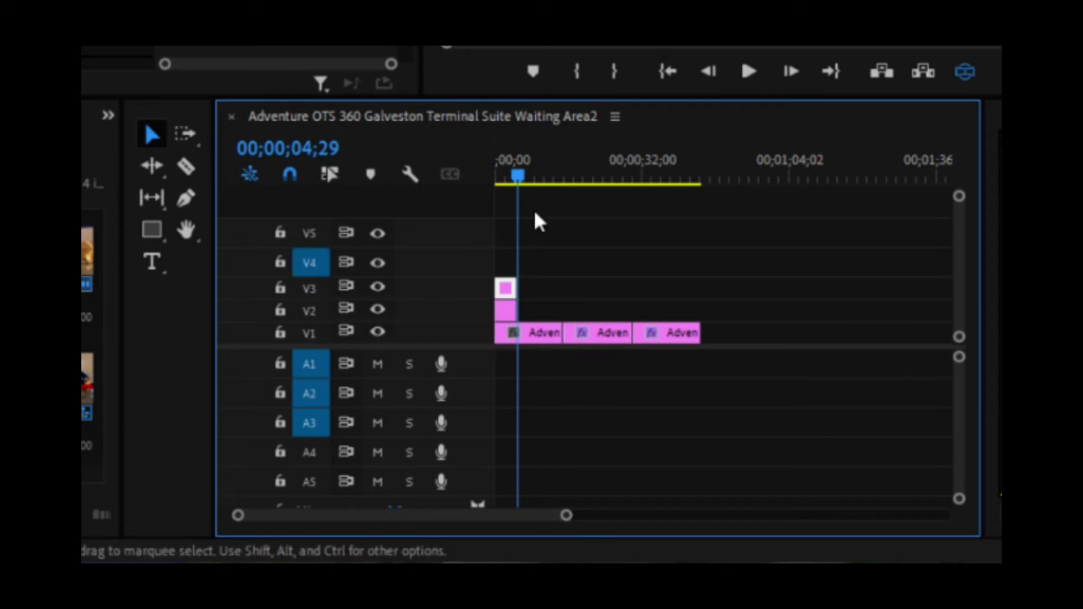
drag(520, 178, 467, 181)
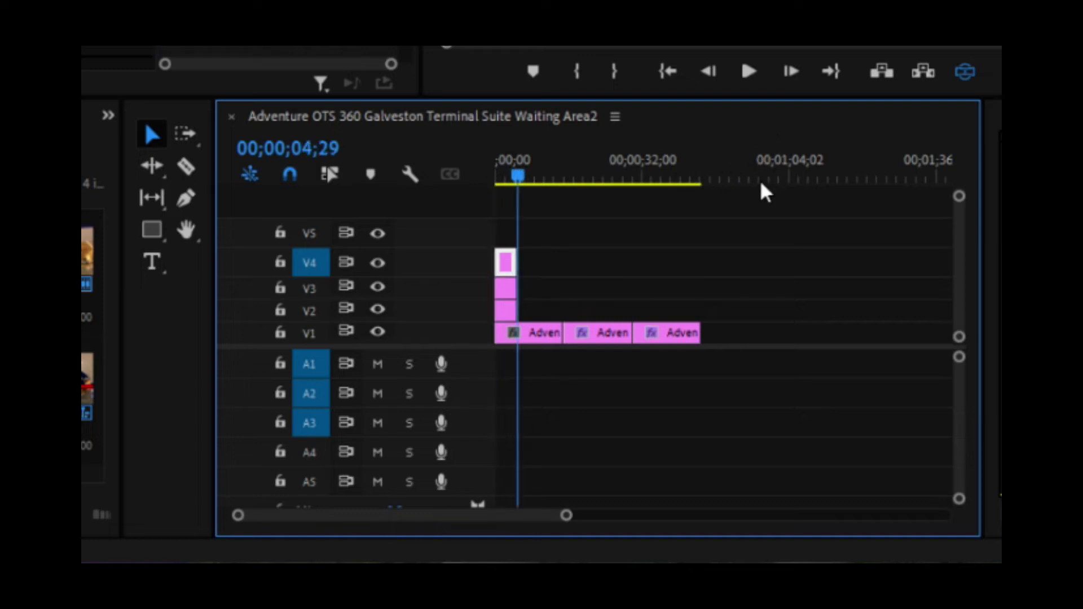
key(.)
click(309, 233)
click(310, 267)
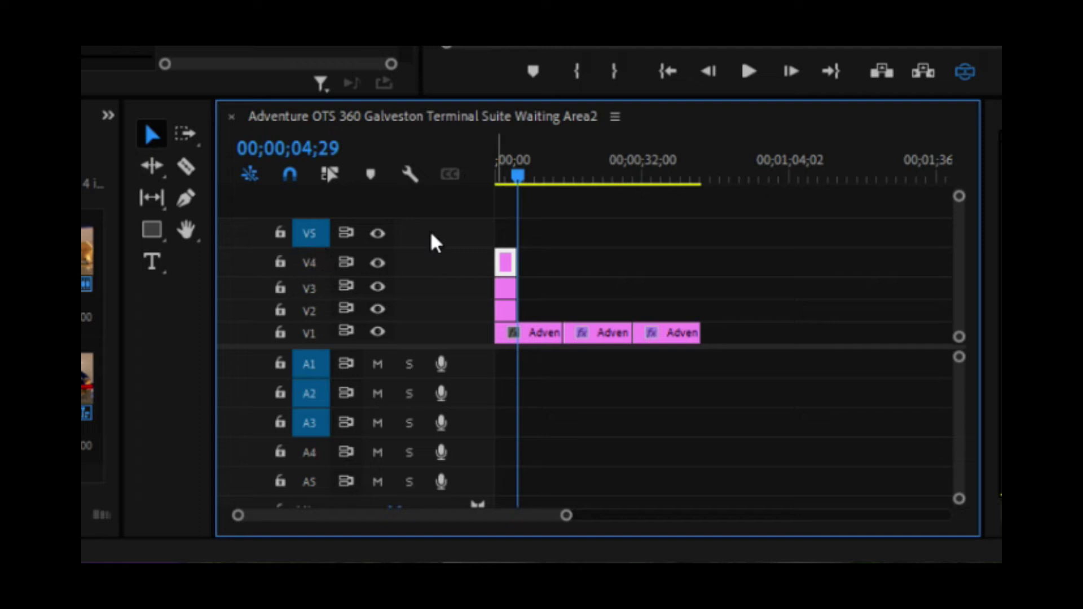
drag(516, 177, 462, 181)
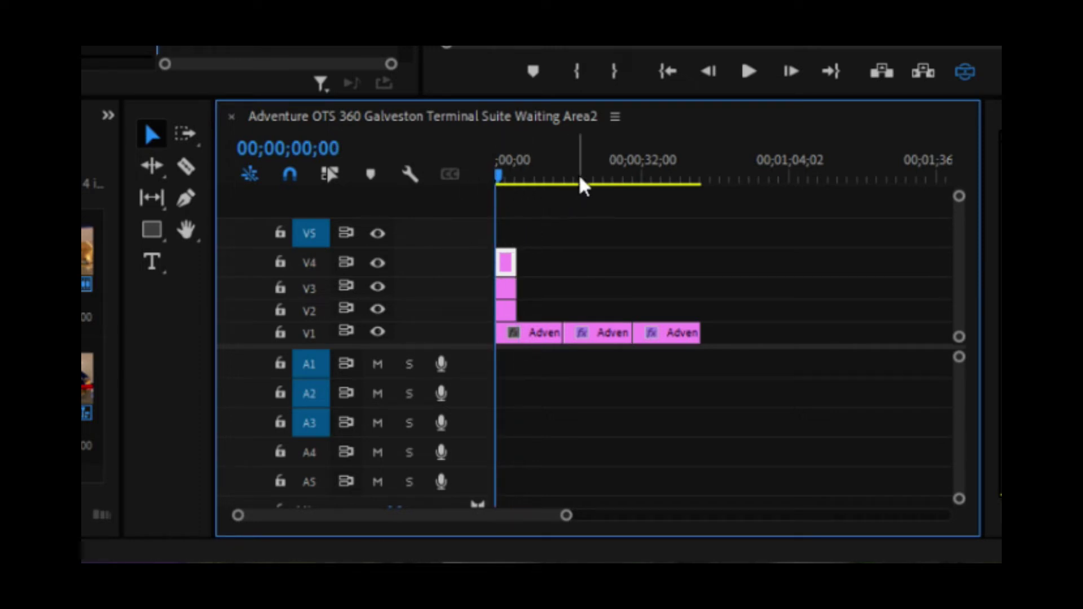
key(ctrl+v)
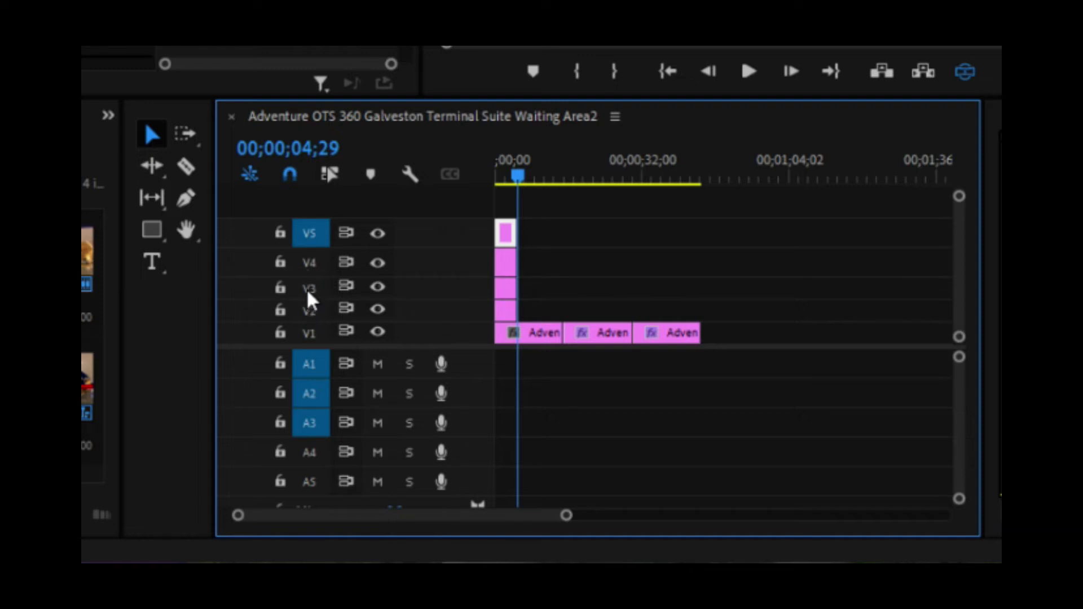
Add one video track after Video 5 through the Add Tracks dialog
right_click(368, 209)
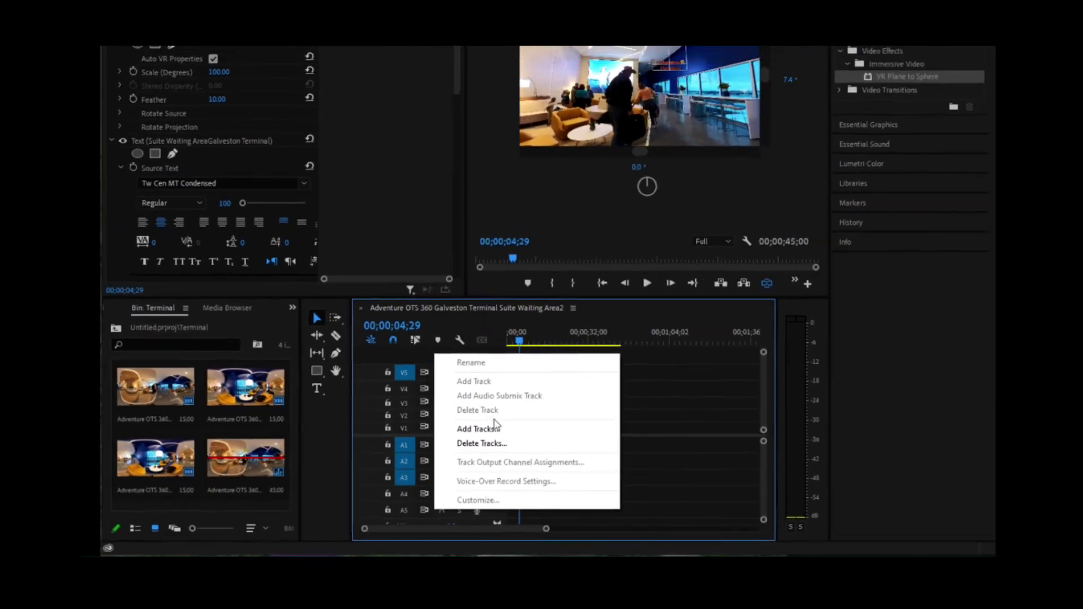
click(473, 411)
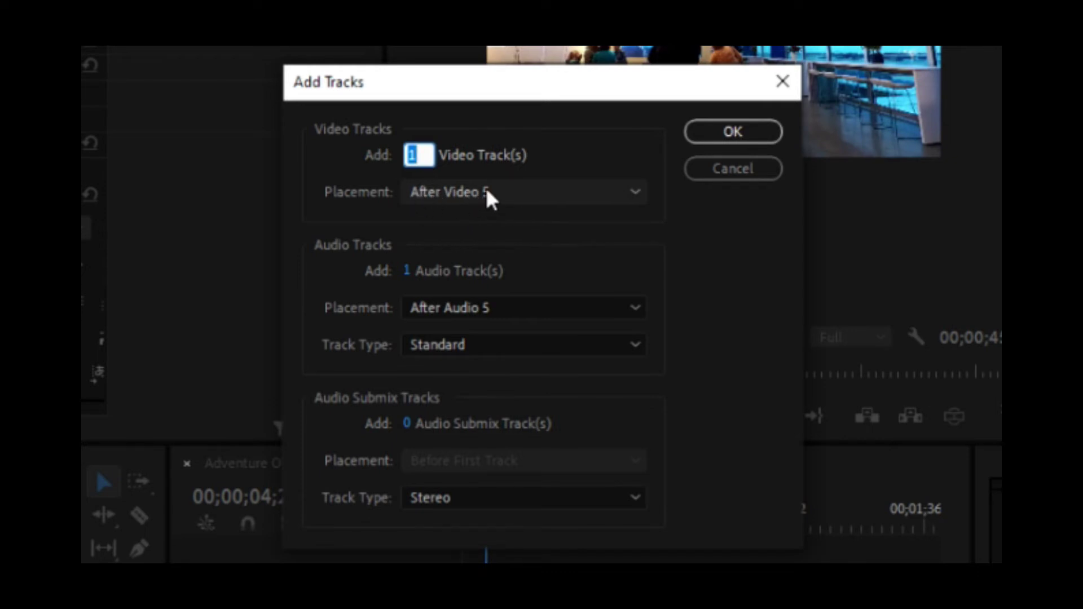
click(754, 137)
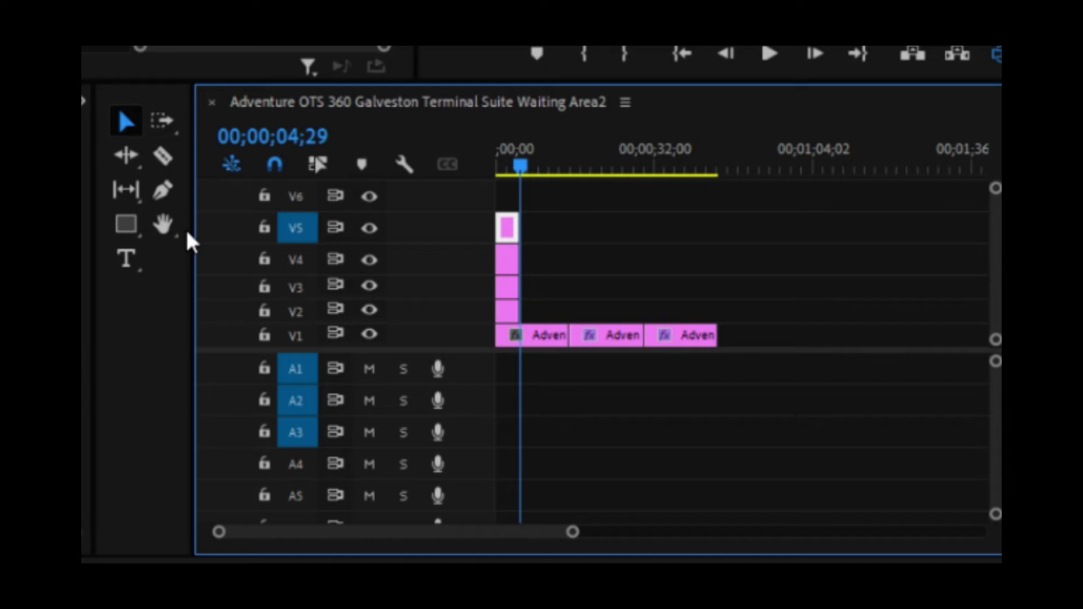
Set the V3 title copy's VR Plane to Sphere Projection Pan to 90°
click(514, 312)
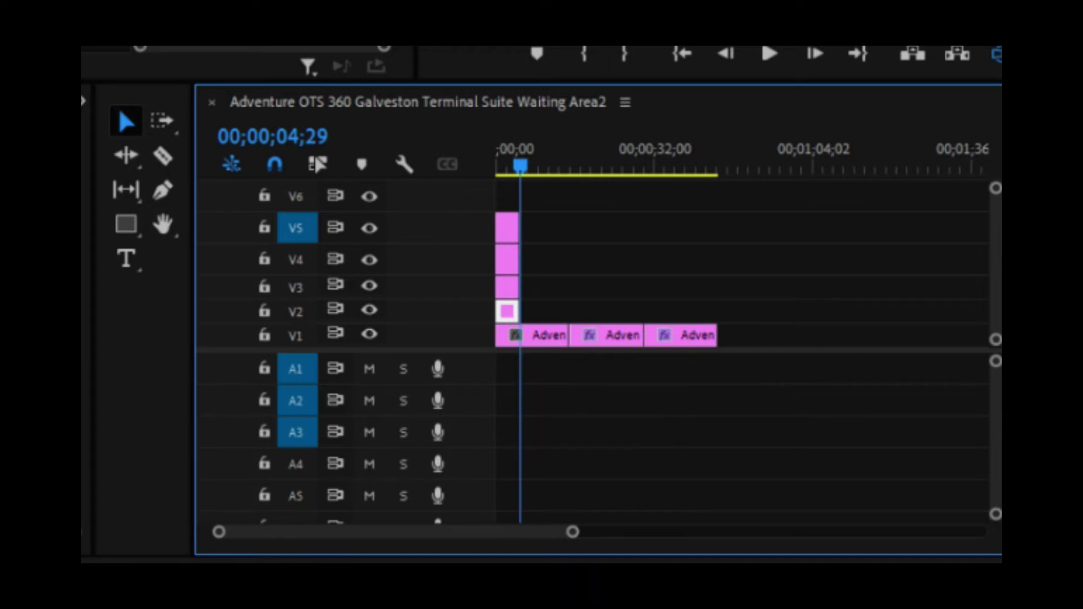
click(505, 290)
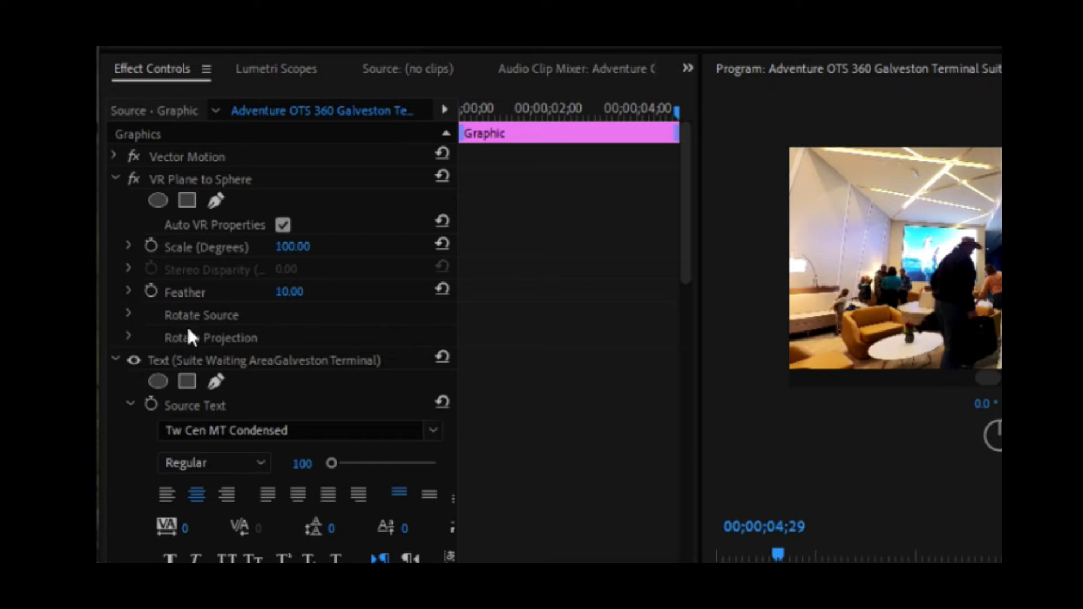
click(128, 334)
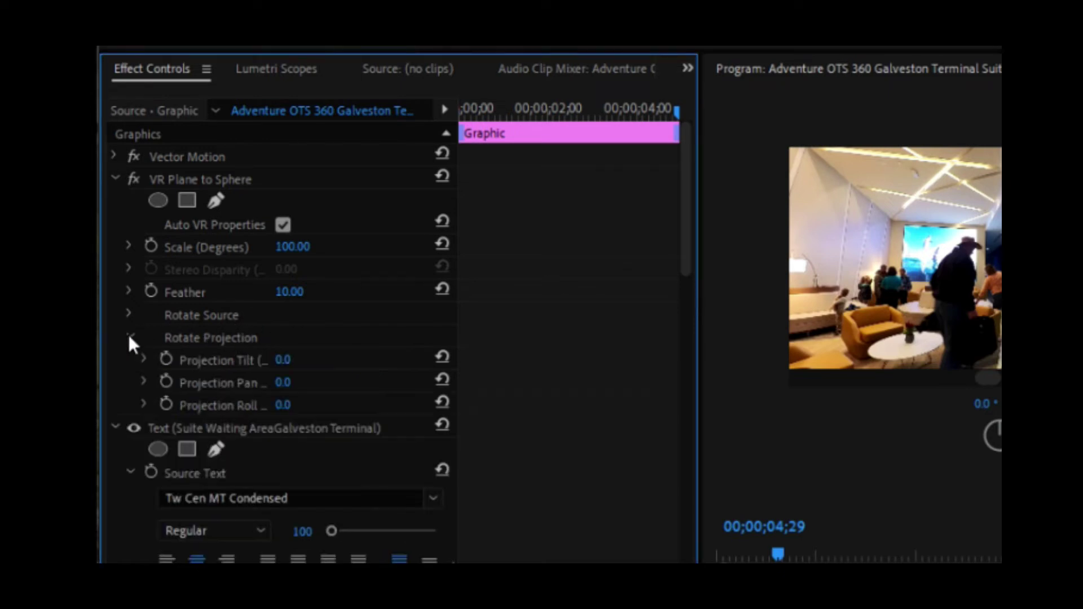
click(282, 383)
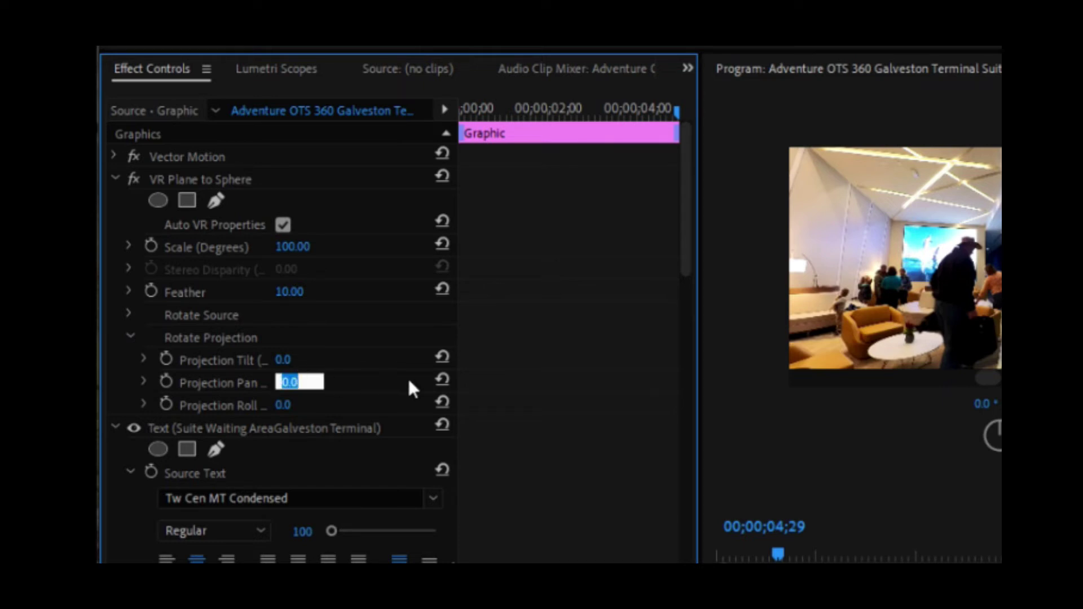
text(90)
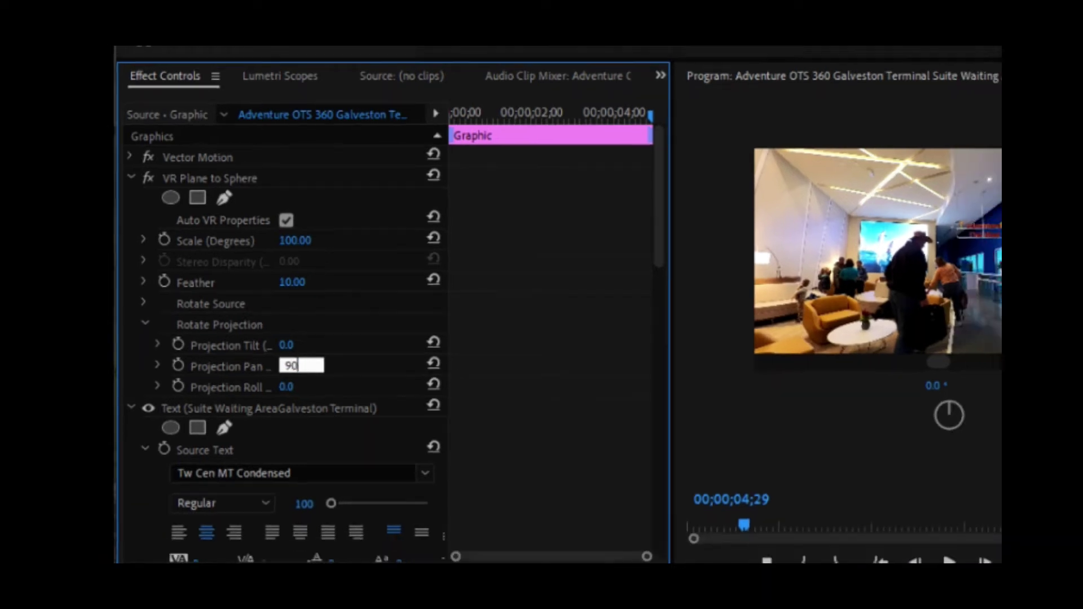
key(Return)
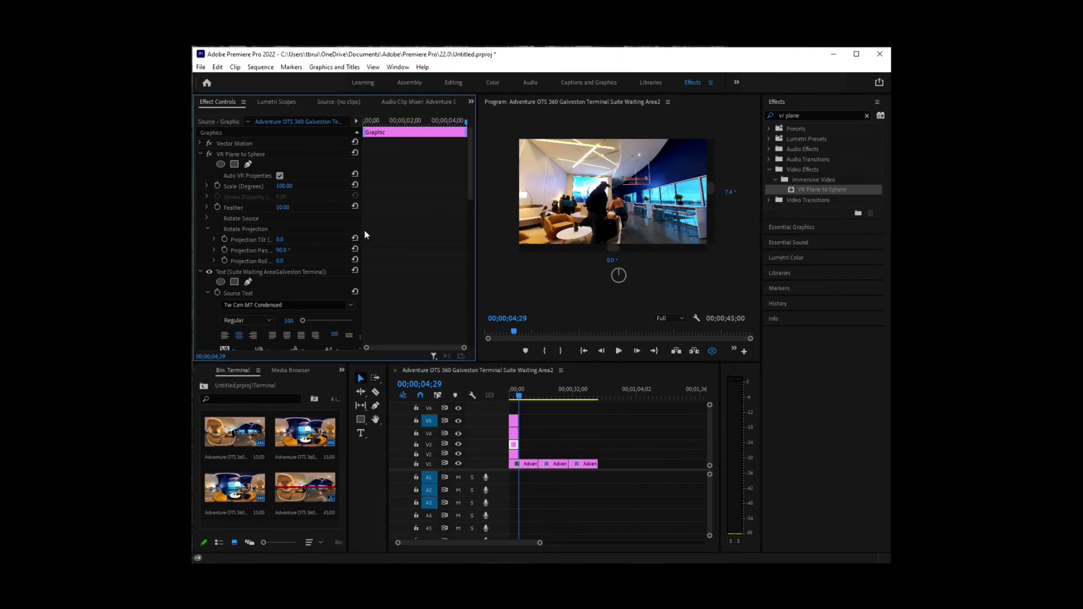
Give the next title copy a Projection Pan of 180°
click(515, 441)
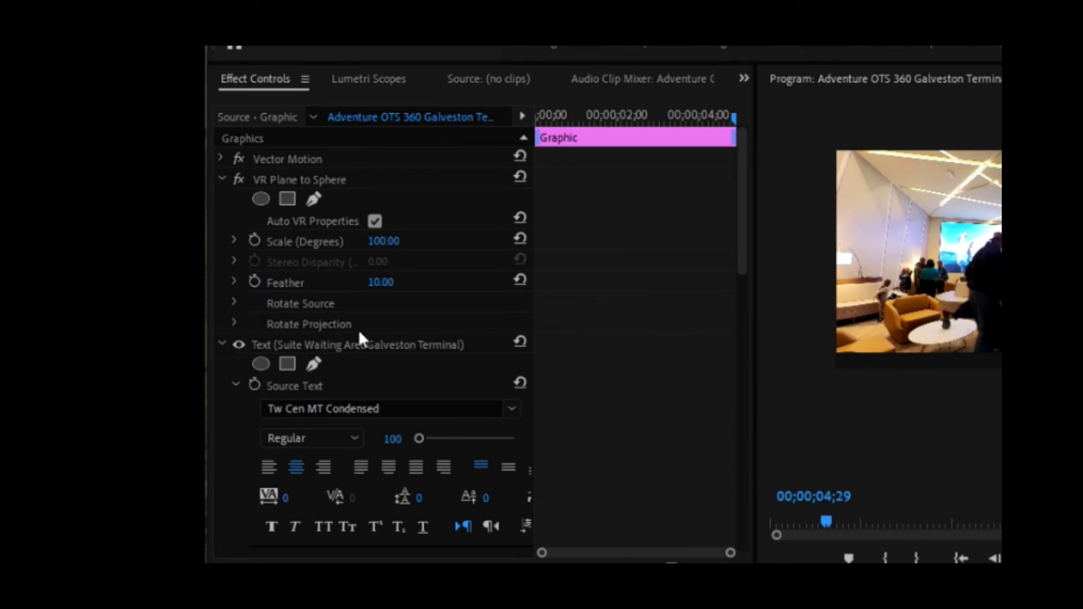
click(235, 325)
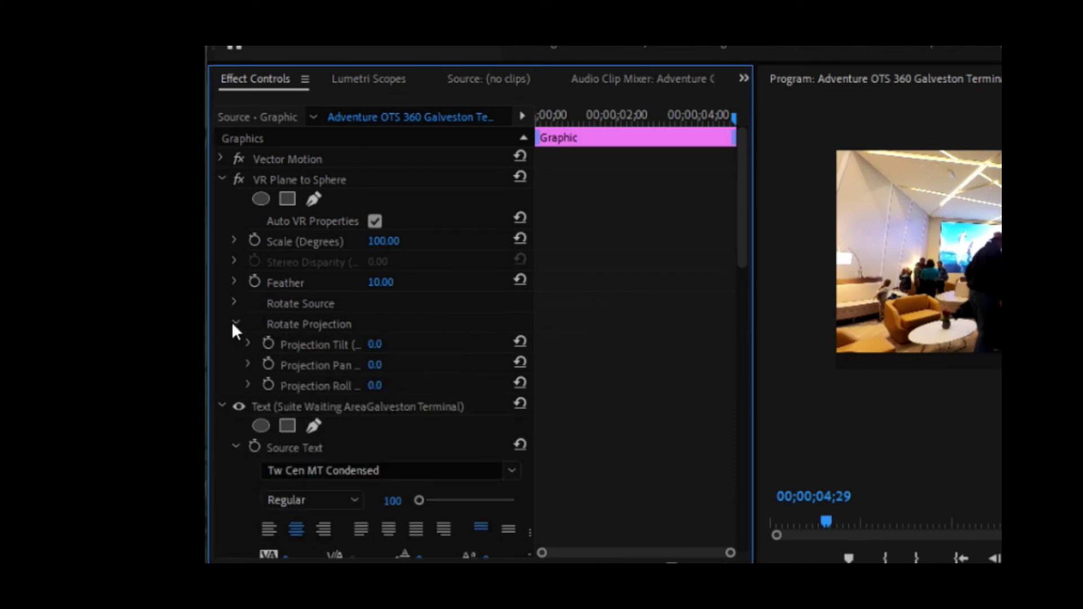
click(377, 365)
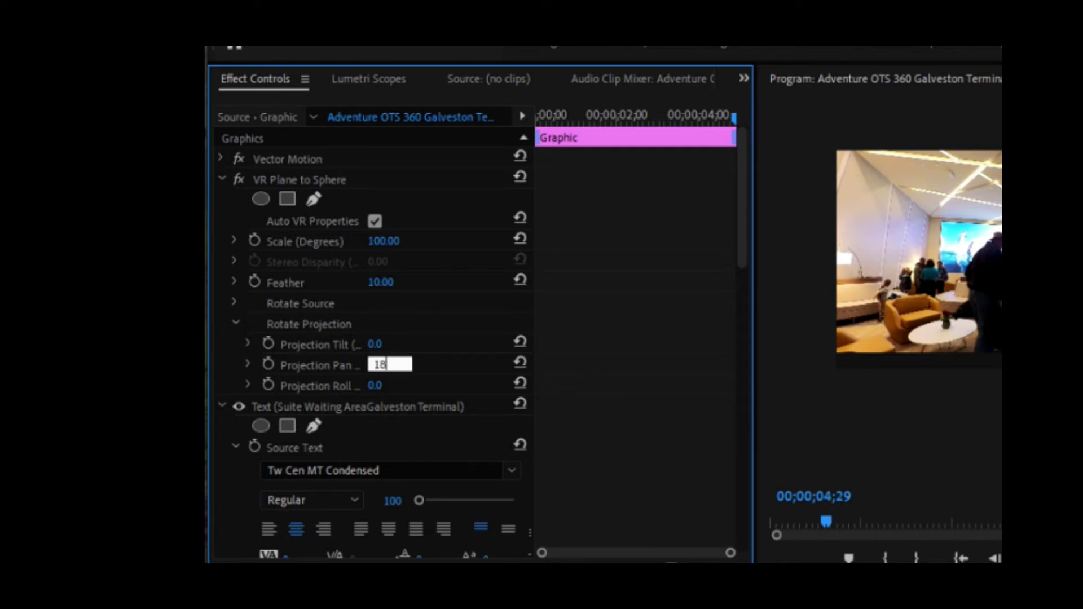
key(Return)
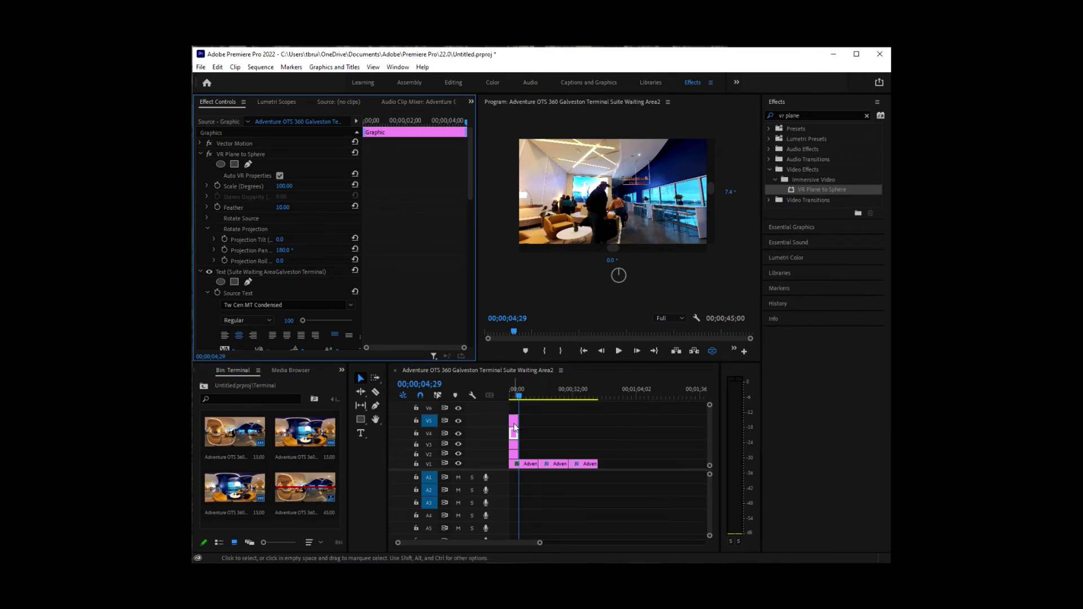
Give the remaining title copy a Projection Pan of 270°
click(514, 427)
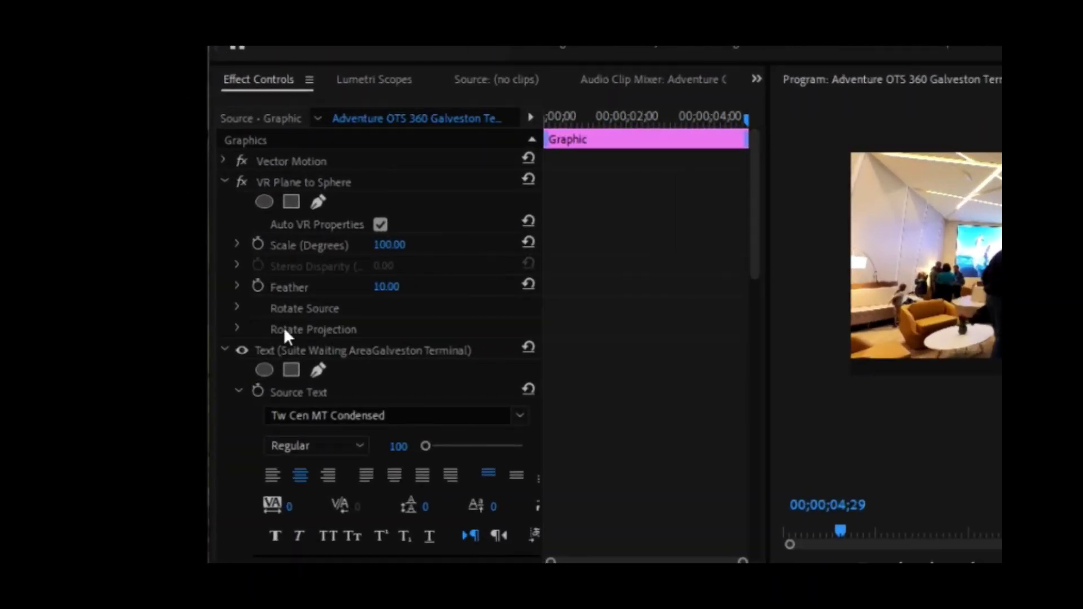
click(237, 327)
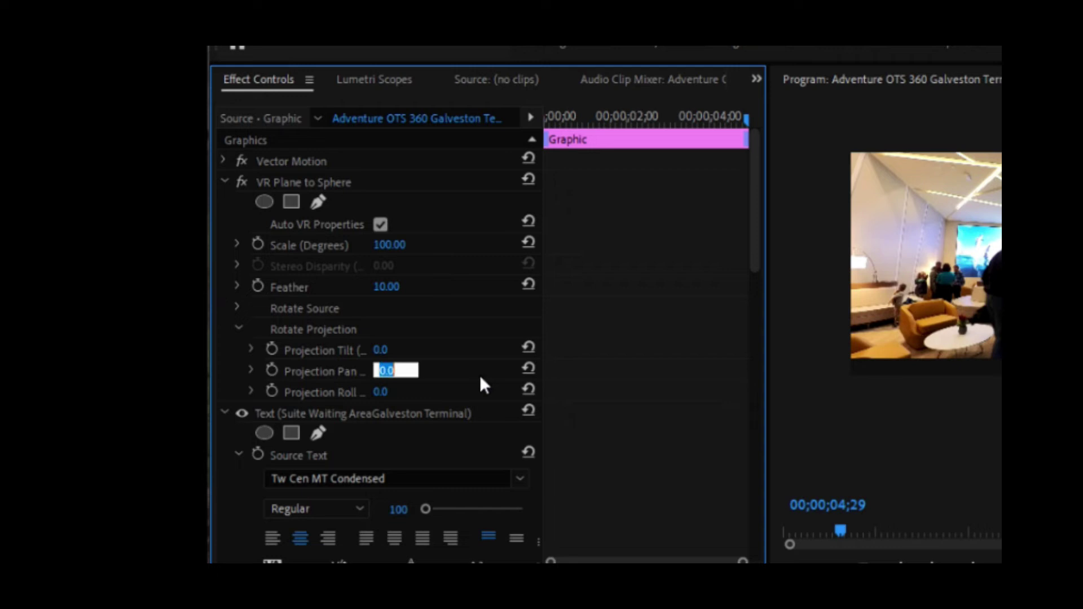
text(270)
key(Return)
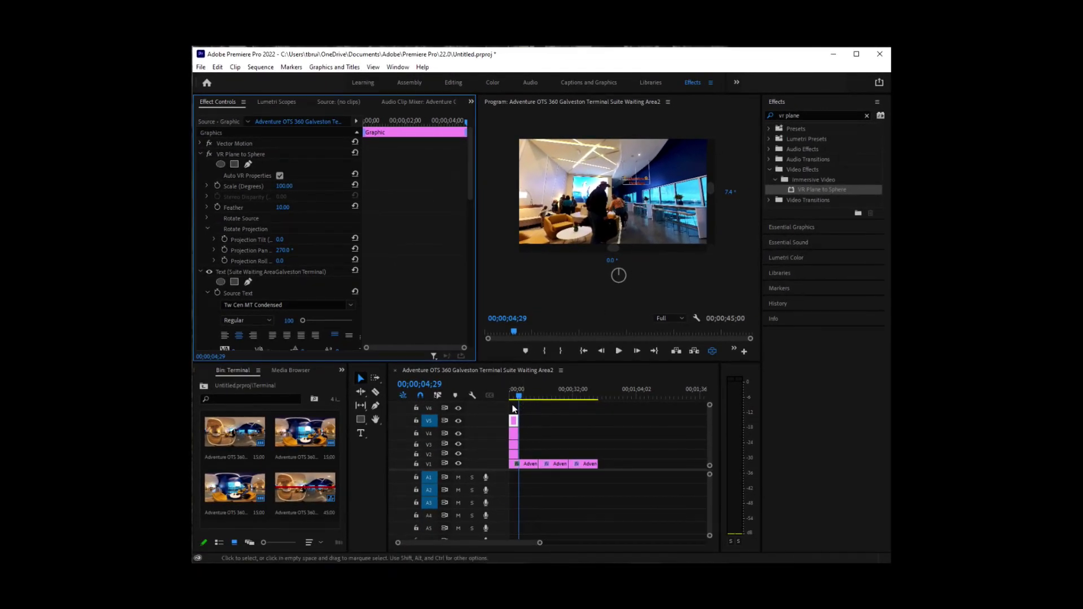
Return the playhead to 00;00;00;00 and rotate the VR view to find each placed title
drag(519, 398, 510, 399)
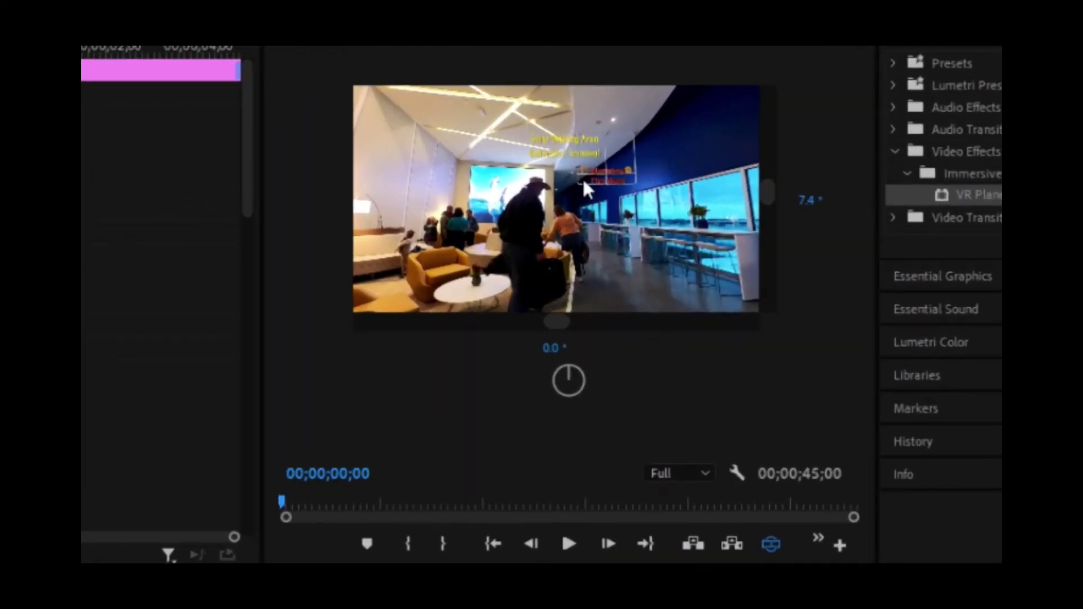
drag(692, 247, 400, 237)
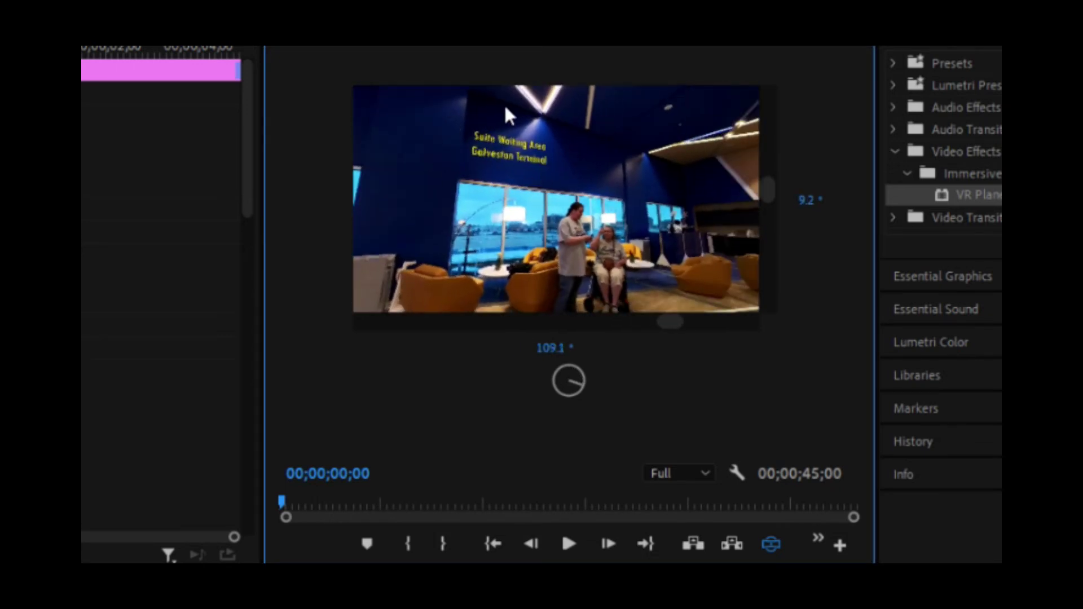
drag(656, 226, 584, 112)
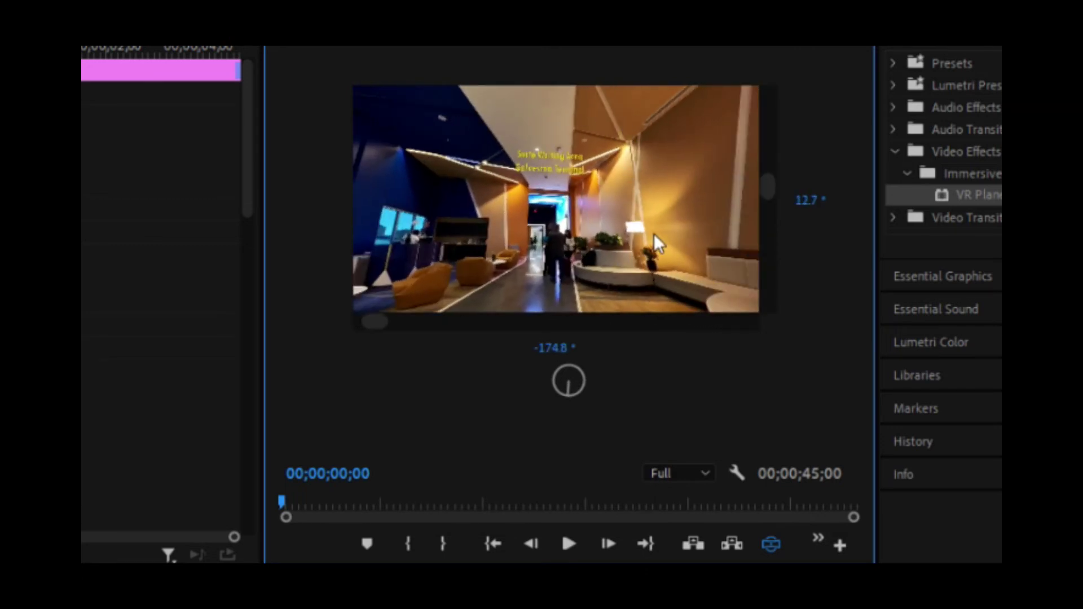
drag(654, 234, 434, 225)
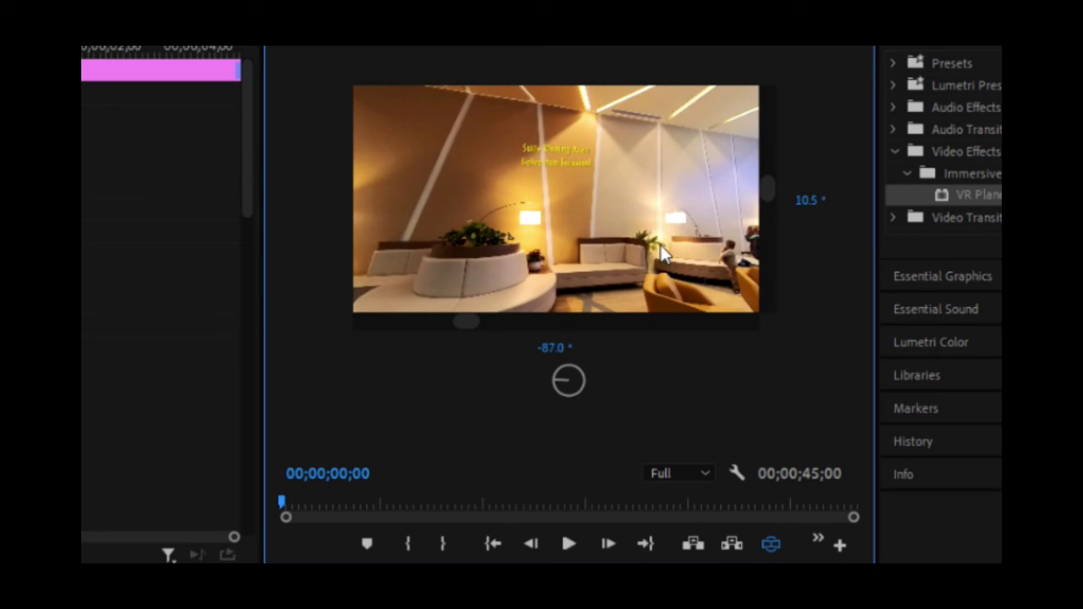
drag(660, 245, 439, 243)
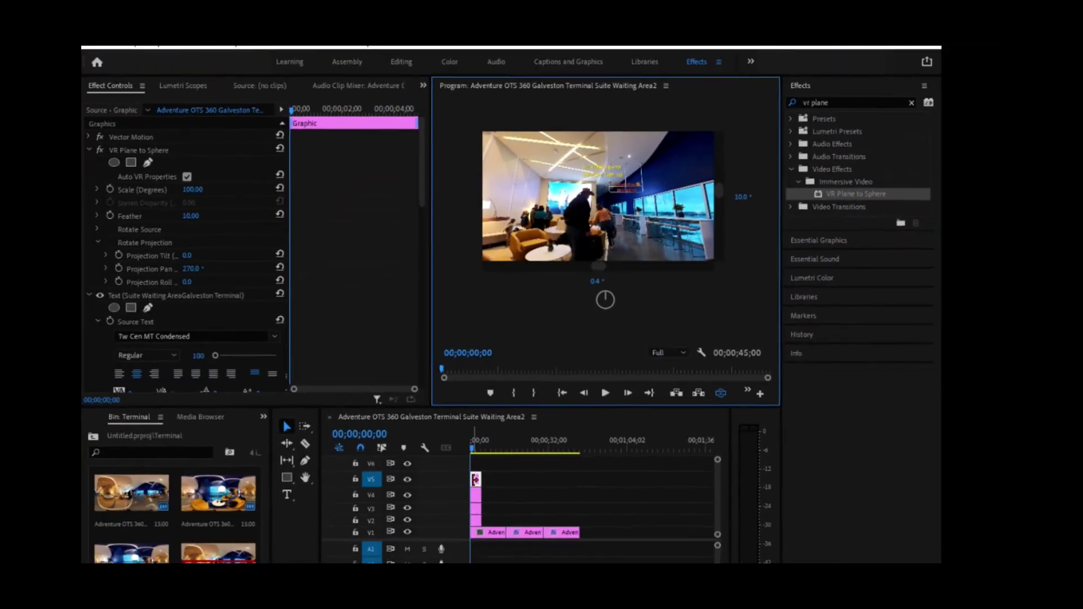
Check the V5 title clip's Speed/Duration shows 00;00;04;29, then cancel
right_click(504, 440)
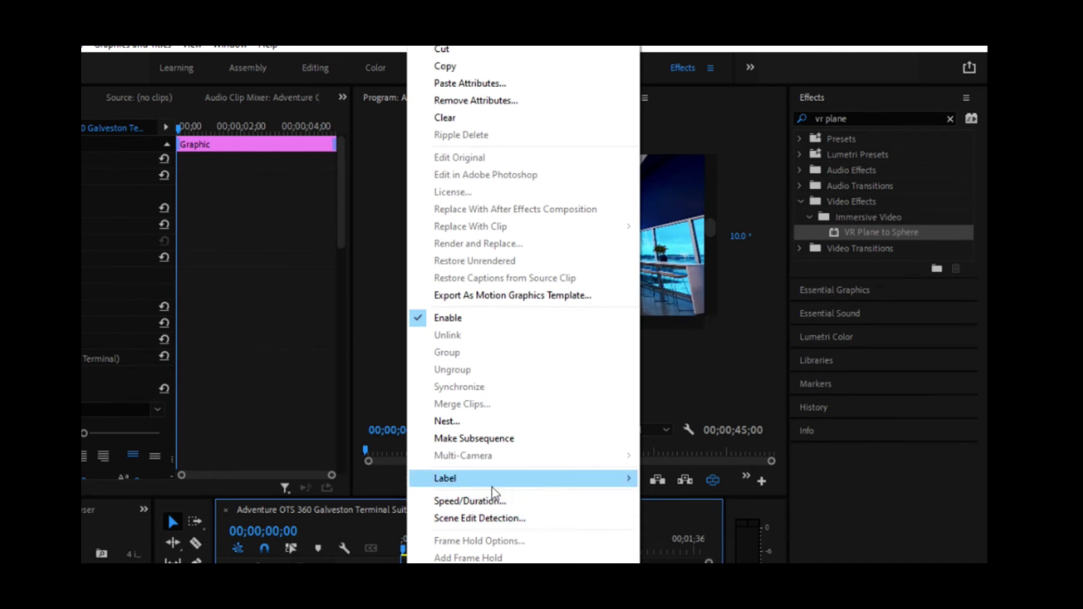
click(484, 501)
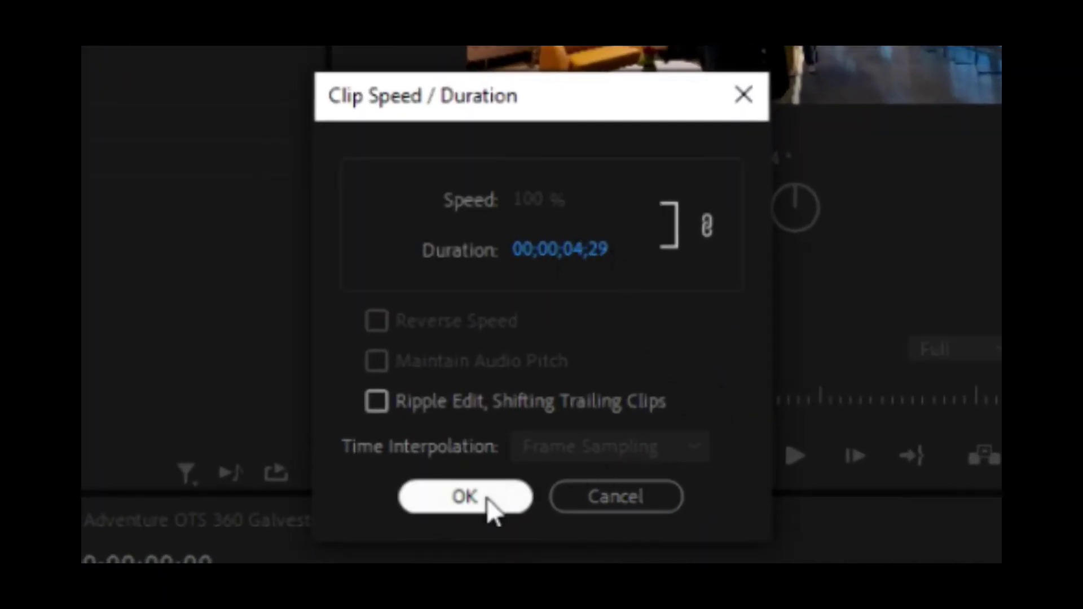
click(629, 500)
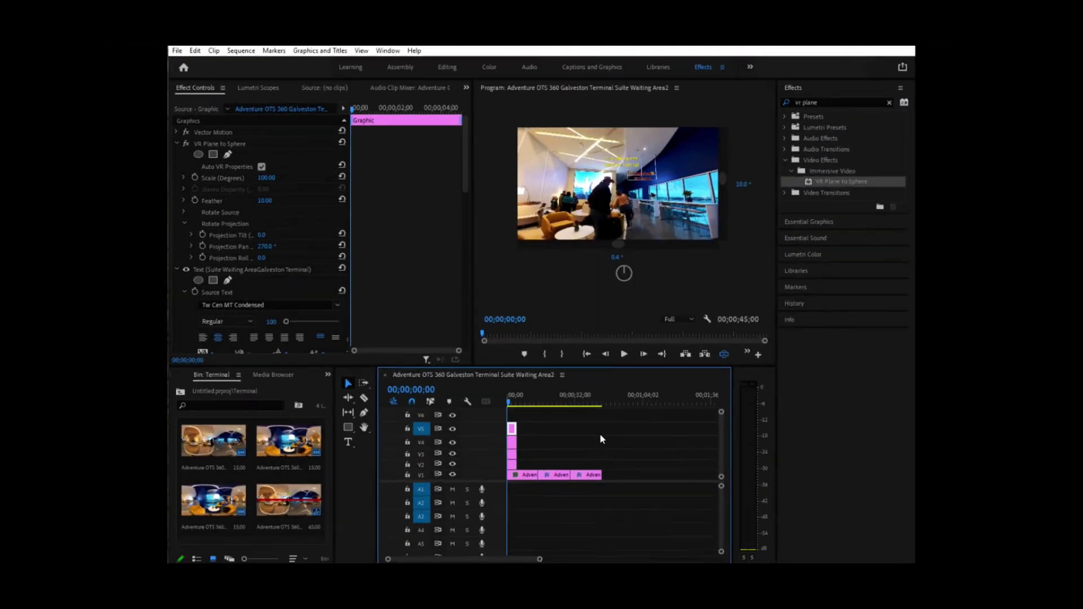
Reset the monitor's horizontal view angle to 0°
click(739, 179)
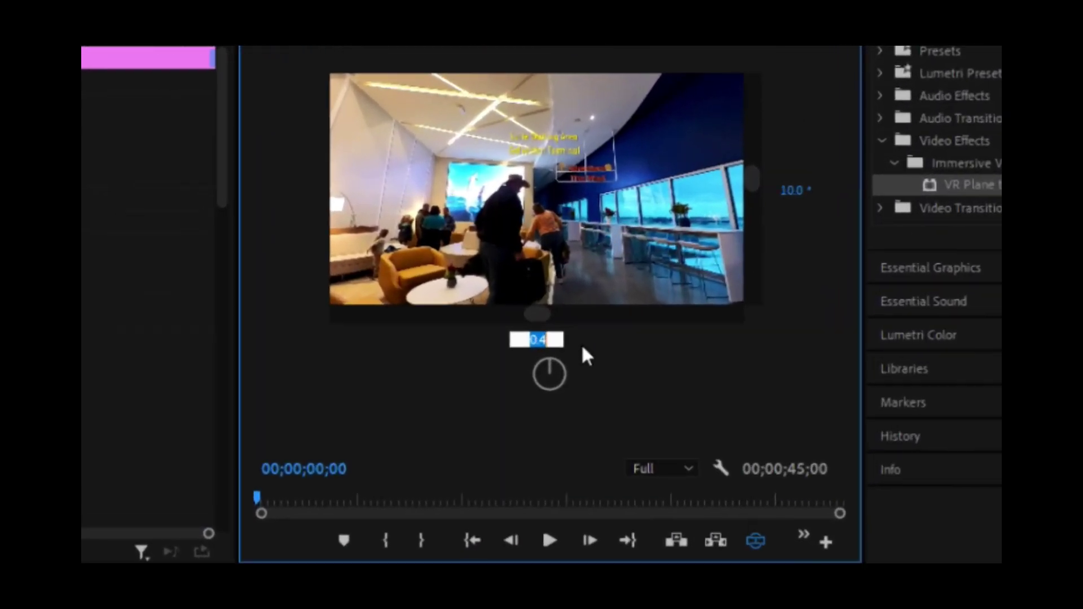
text(0)
key(Return)
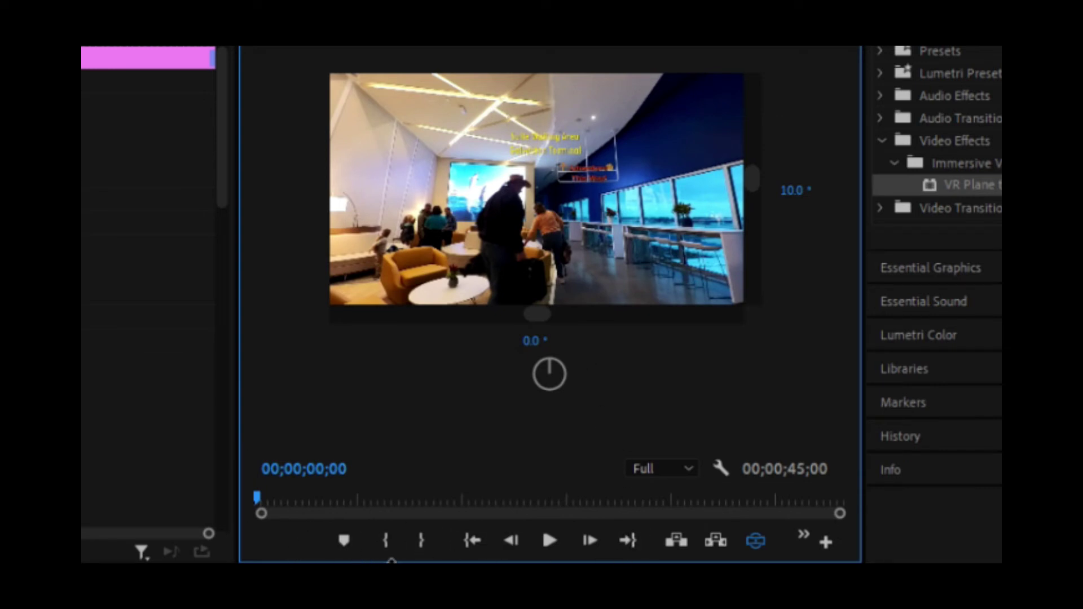
Play the sequence while turning the 360° view left and right to check the titles
click(549, 542)
drag(669, 200, 563, 194)
drag(656, 204, 500, 207)
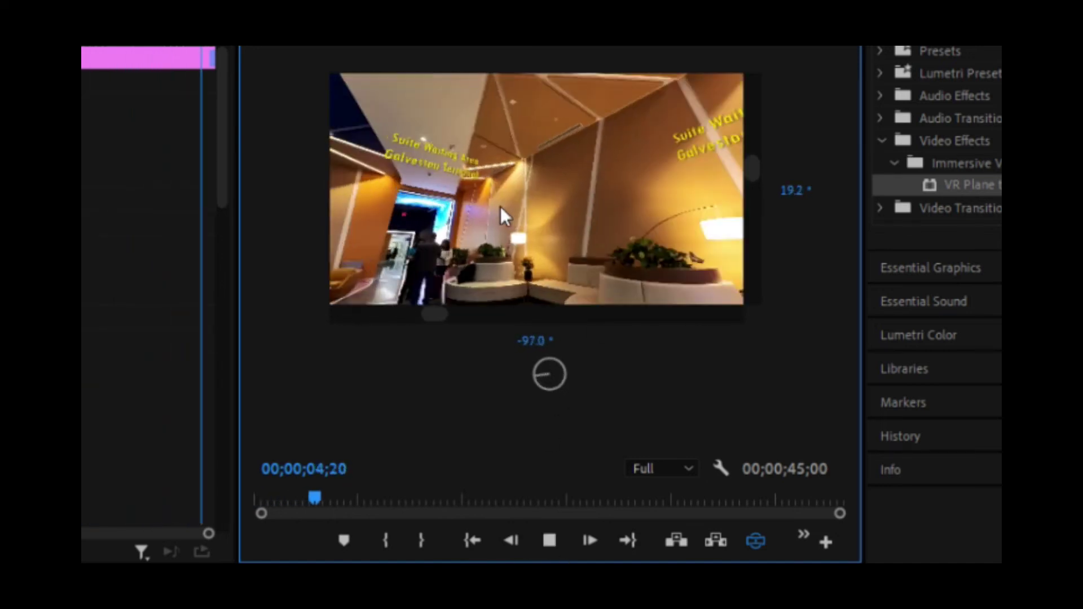
drag(677, 217, 376, 181)
drag(675, 208, 642, 213)
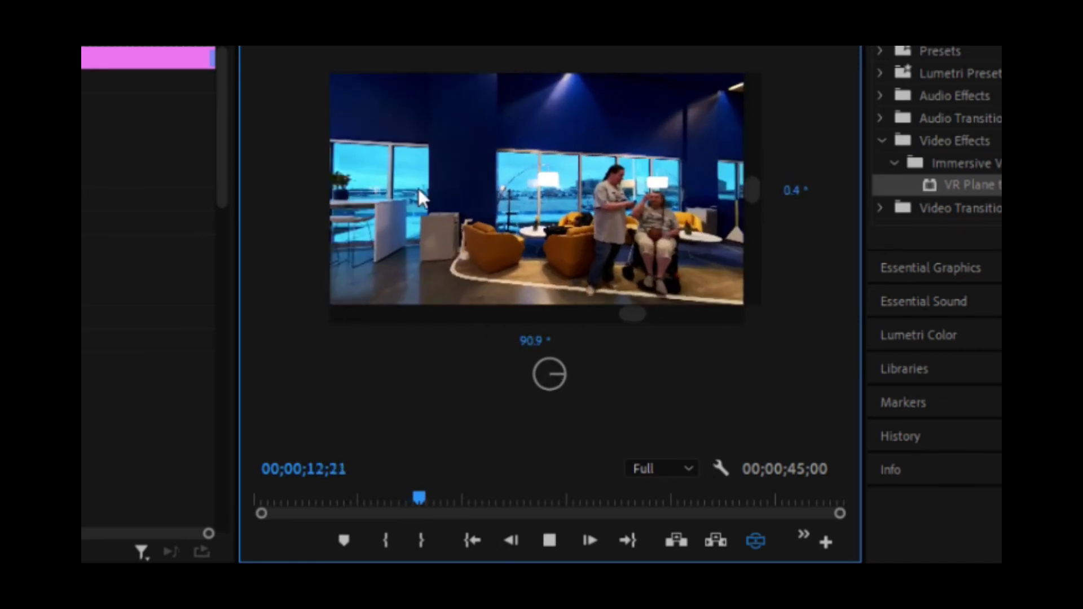
drag(418, 189, 527, 169)
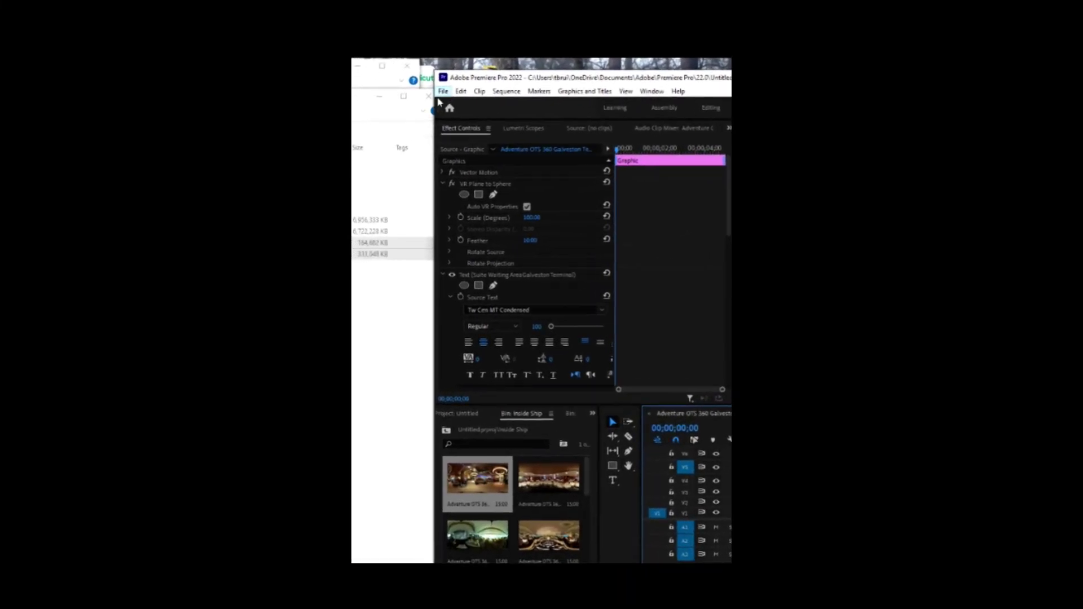
Open File > Export > Media and keep H.264 as the format
click(421, 104)
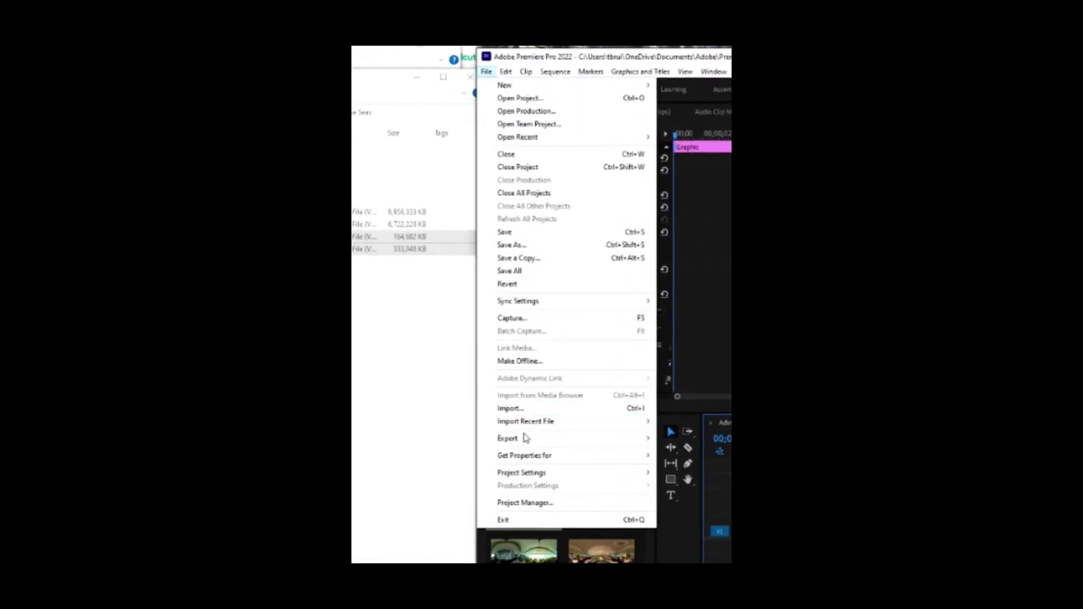
mouse_move(530, 431)
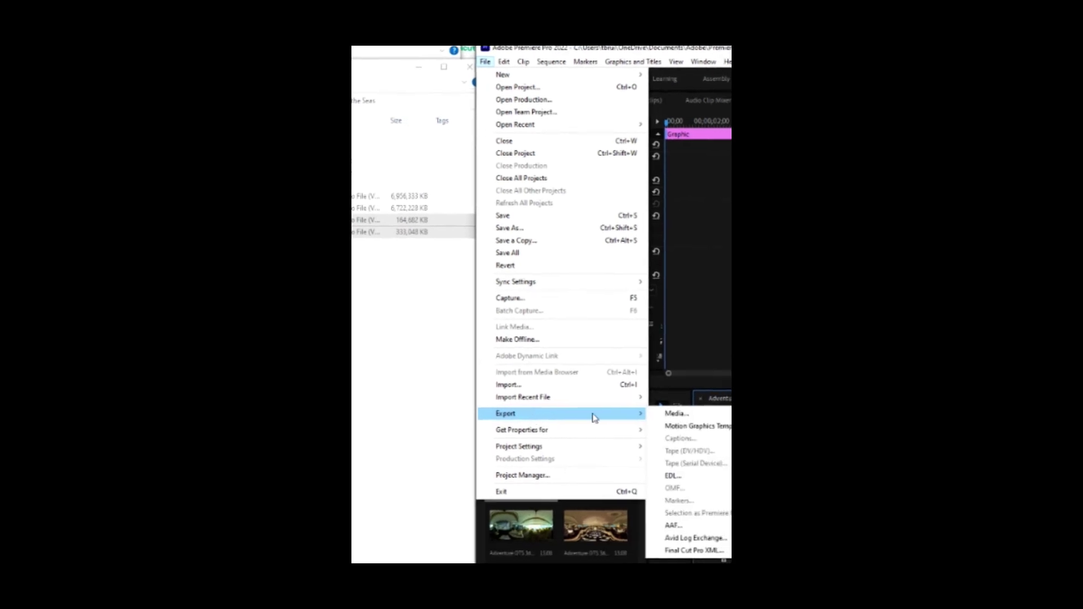
click(665, 401)
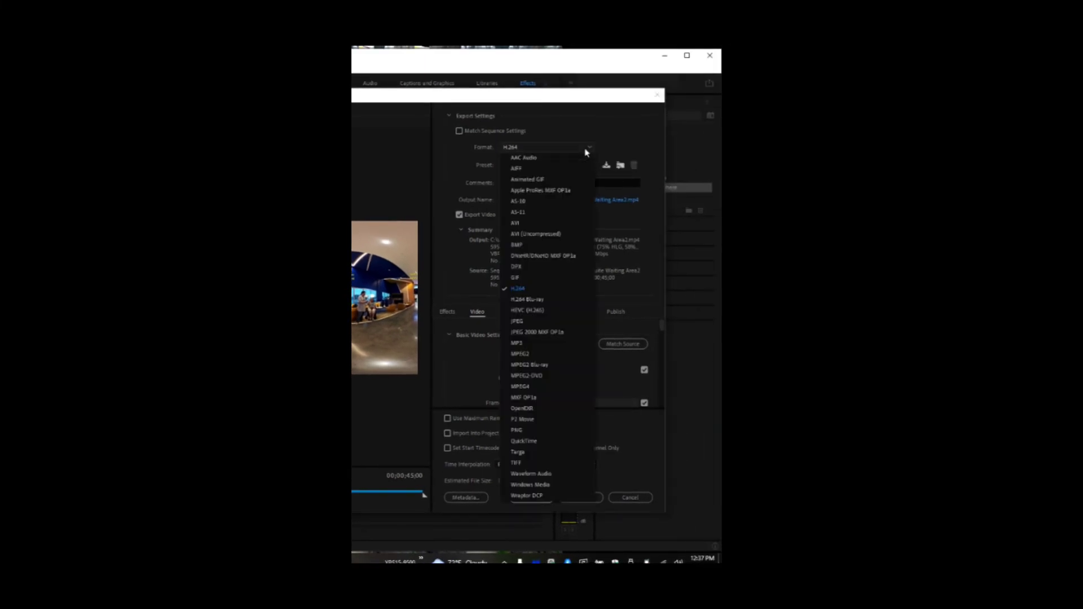
click(522, 289)
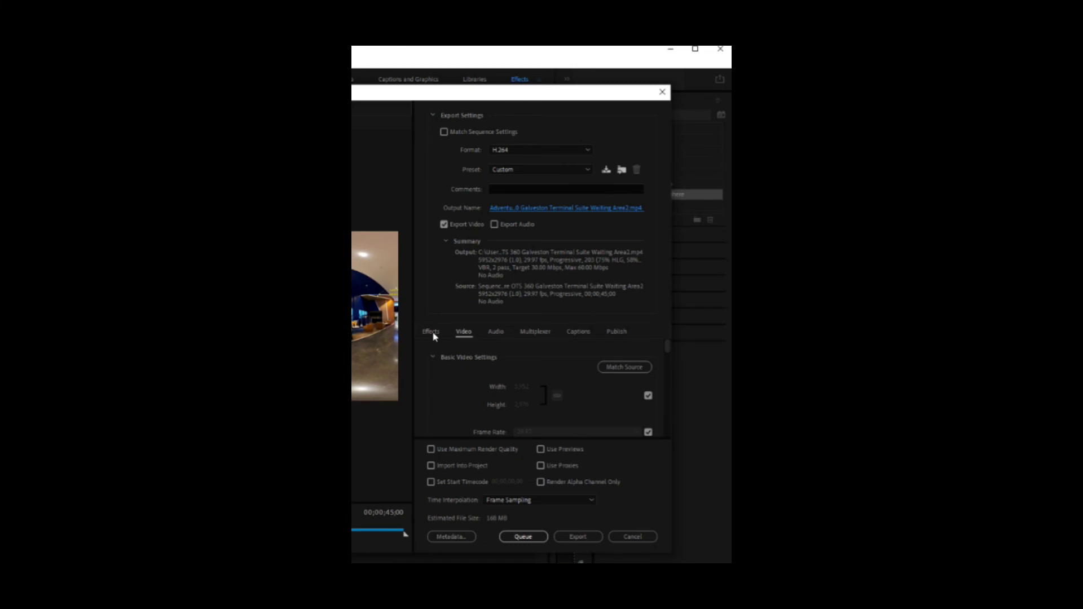
Scroll the Video tab down to the Bitrate Settings showing VBR 2 pass, 30/60 Mbps
scroll(599, 396, down, 1)
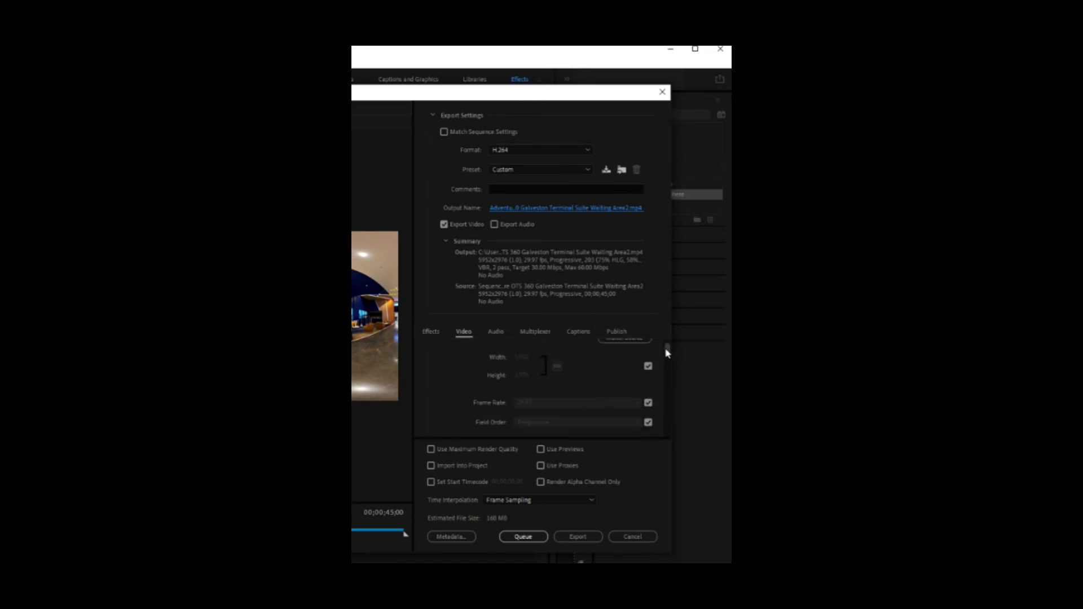
drag(667, 353, 670, 345)
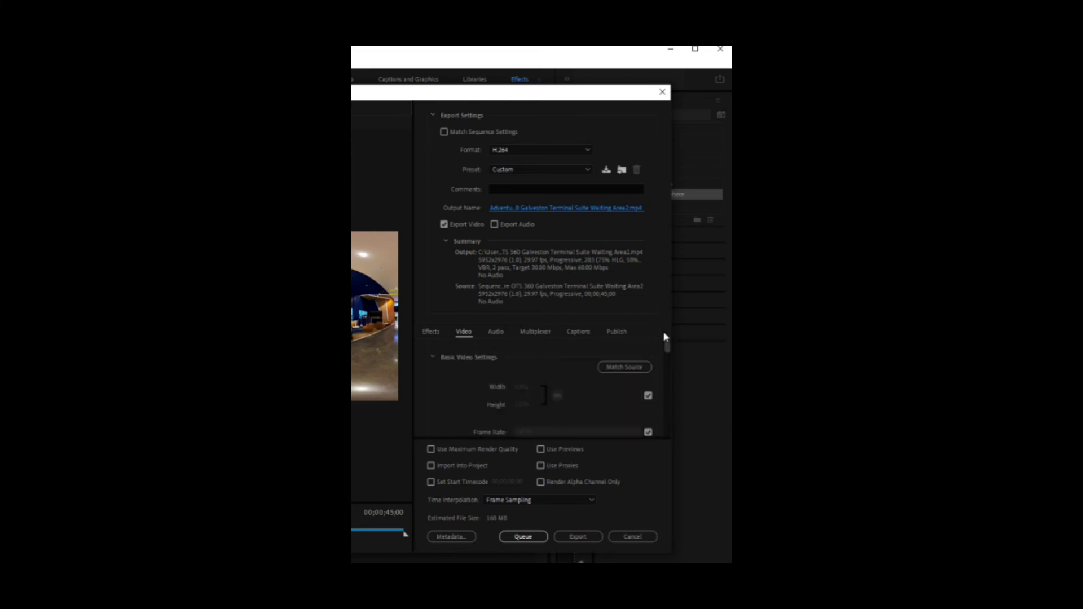
drag(666, 346, 659, 408)
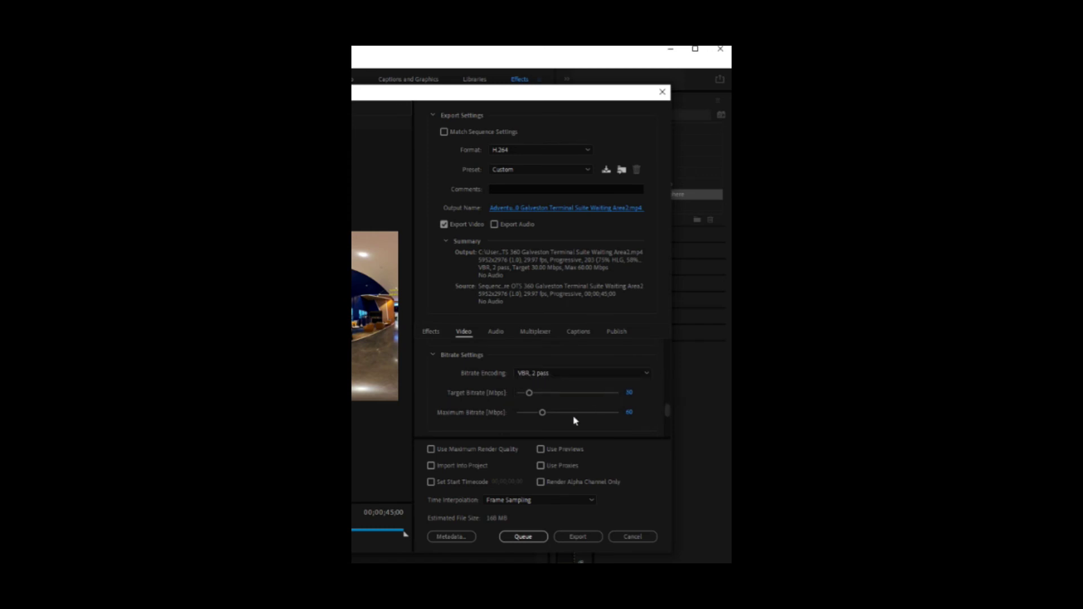
click(529, 393)
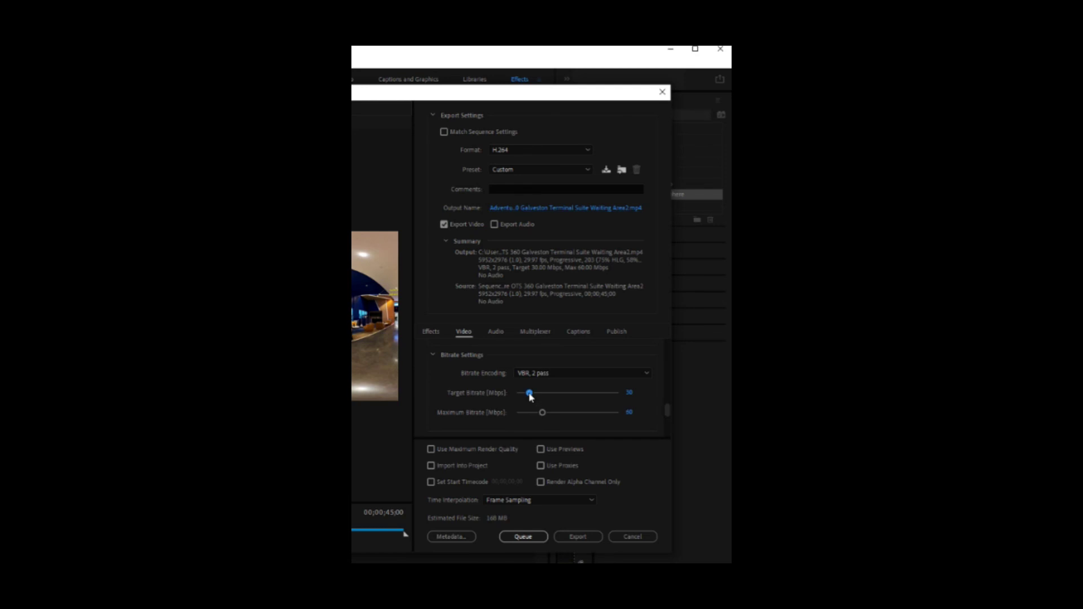